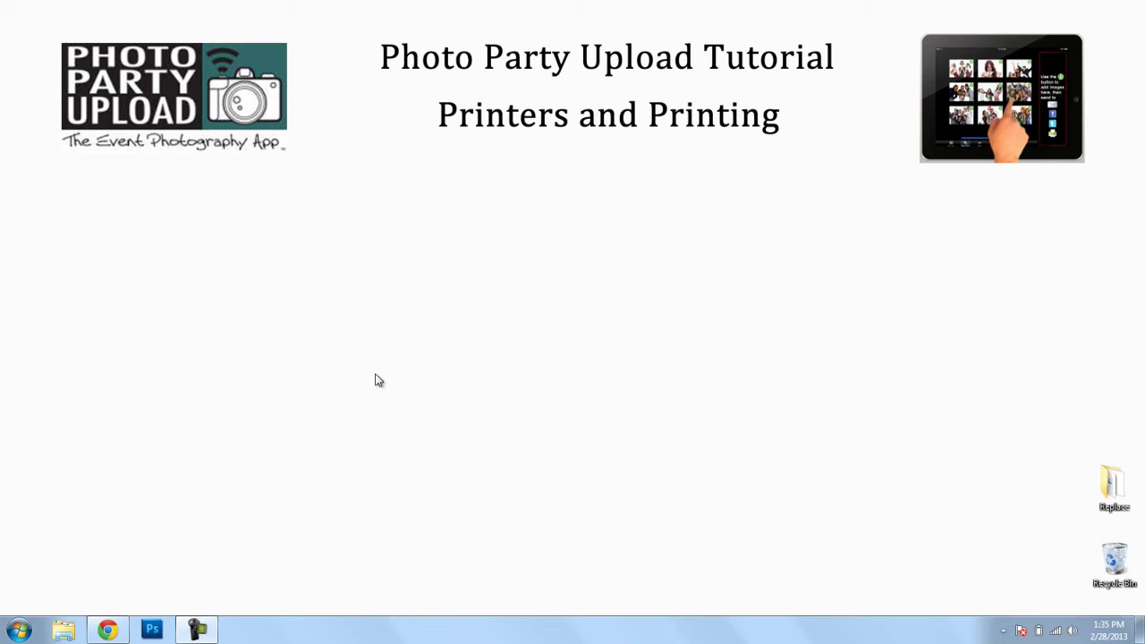
- Bring the Foto Club browser forward and open the Photo Printers category page
{"action": "left_click", "coordinate": [108, 632]}
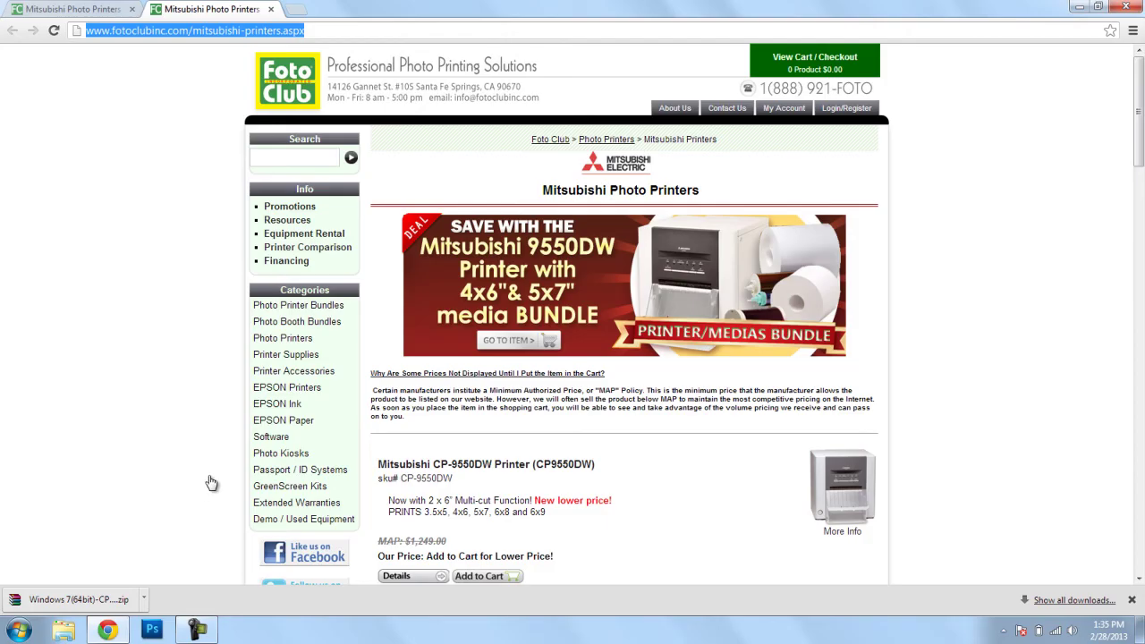
{"action": "left_click", "coordinate": [178, 152]}
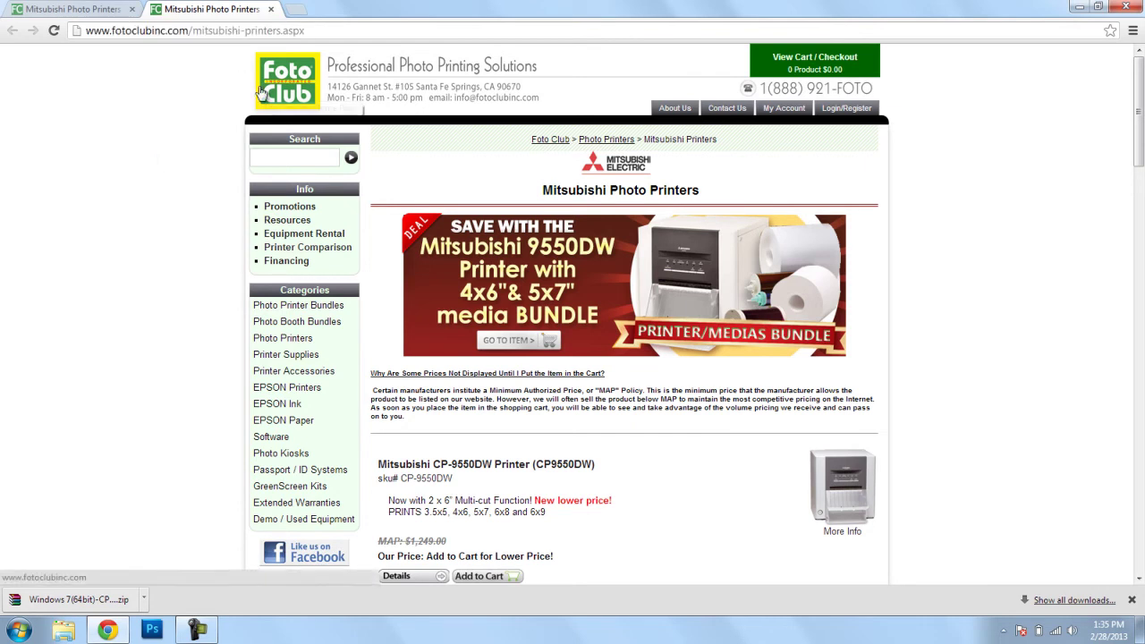
{"action": "left_click", "coordinate": [97, 10]}
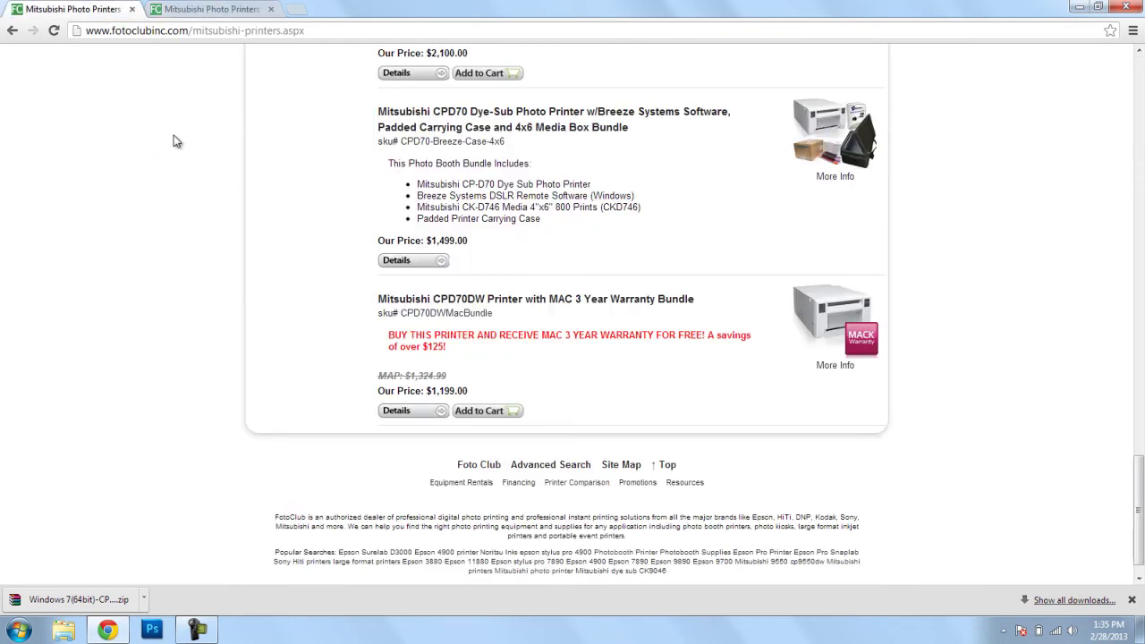
{"action": "scroll", "coordinate": [176, 140], "scroll_direction": "up", "scroll_amount": 3}
{"action": "scroll", "coordinate": [176, 141], "scroll_direction": "up", "scroll_amount": 5}
{"action": "scroll", "coordinate": [176, 141], "scroll_direction": "up", "scroll_amount": 4}
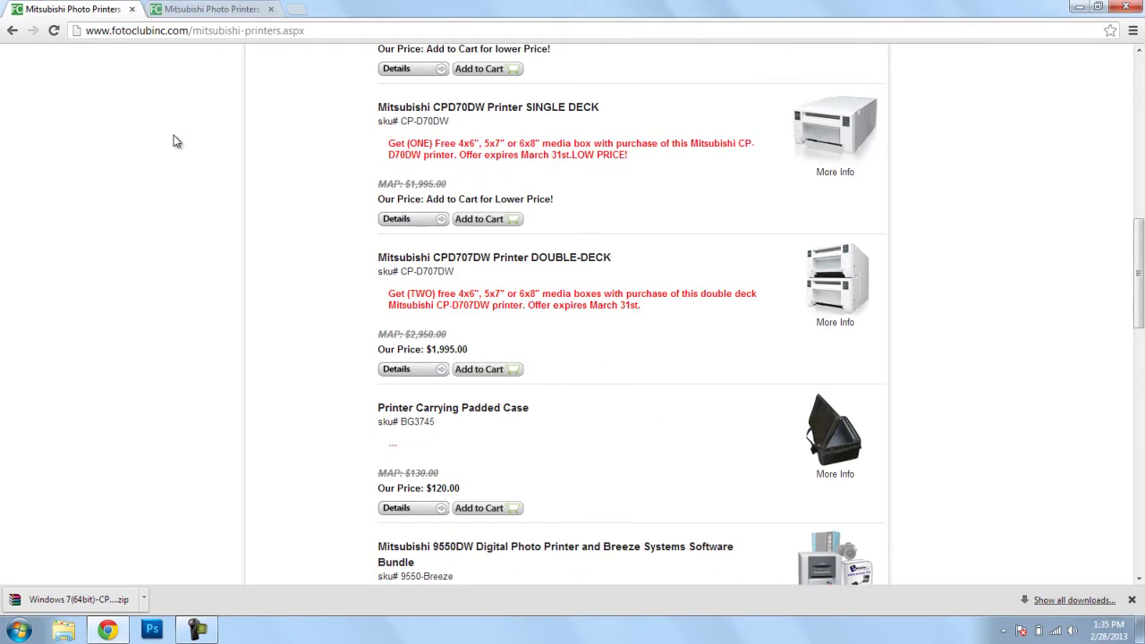
{"action": "scroll", "coordinate": [176, 141], "scroll_direction": "up", "scroll_amount": 4}
{"action": "scroll", "coordinate": [176, 141], "scroll_direction": "up", "scroll_amount": 4}
{"action": "scroll", "coordinate": [177, 140], "scroll_direction": "up", "scroll_amount": 1}
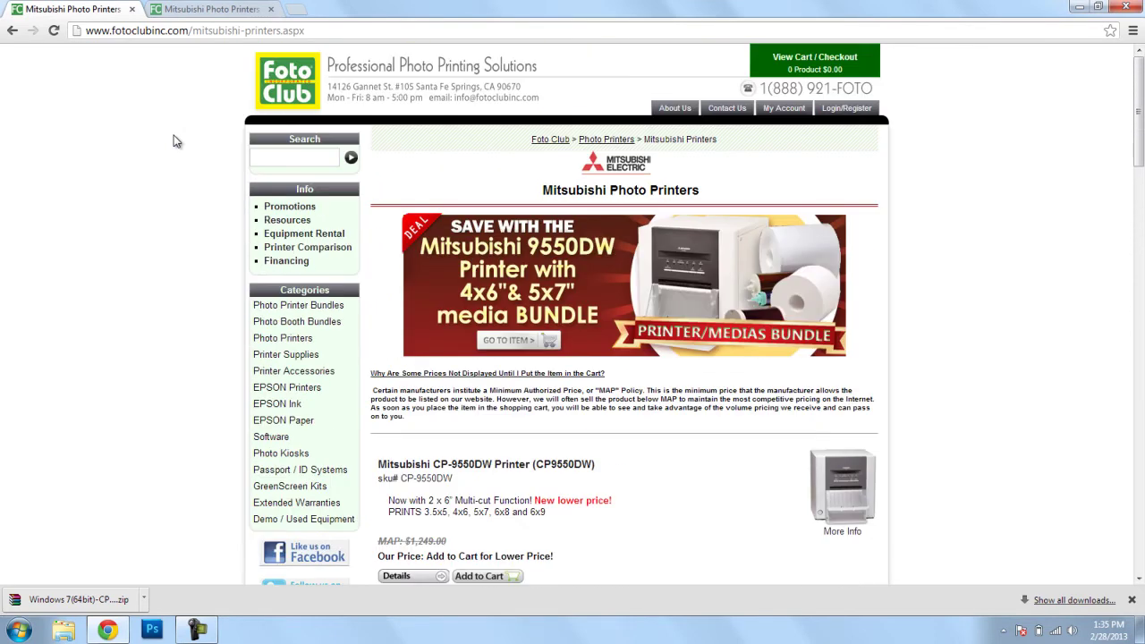
{"action": "left_click", "coordinate": [280, 346]}
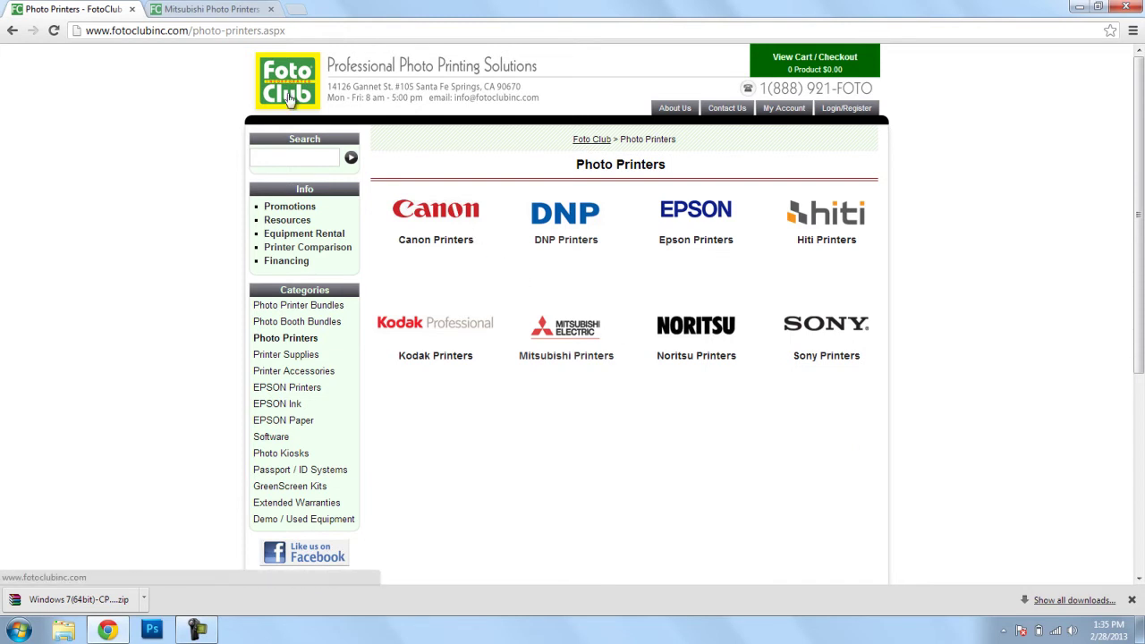
- Browse the Mitsubishi printers list, then return to the Photo Printers brand overview
{"action": "left_click", "coordinate": [204, 6]}
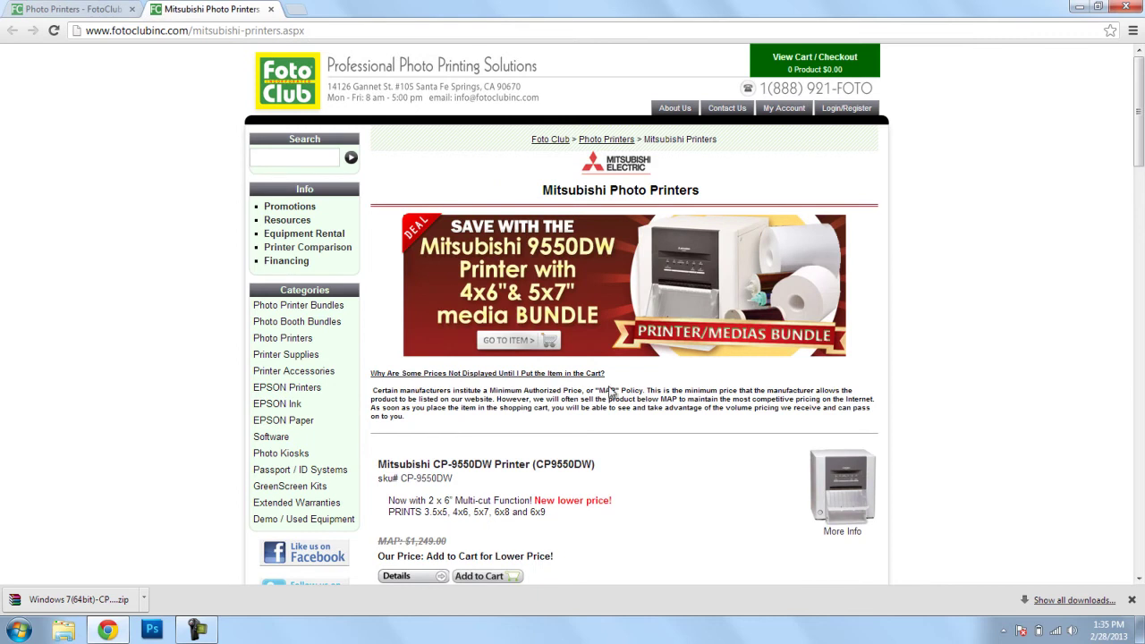
{"action": "scroll", "coordinate": [880, 467], "scroll_direction": "down", "scroll_amount": 3}
{"action": "scroll", "coordinate": [881, 467], "scroll_direction": "down", "scroll_amount": 3}
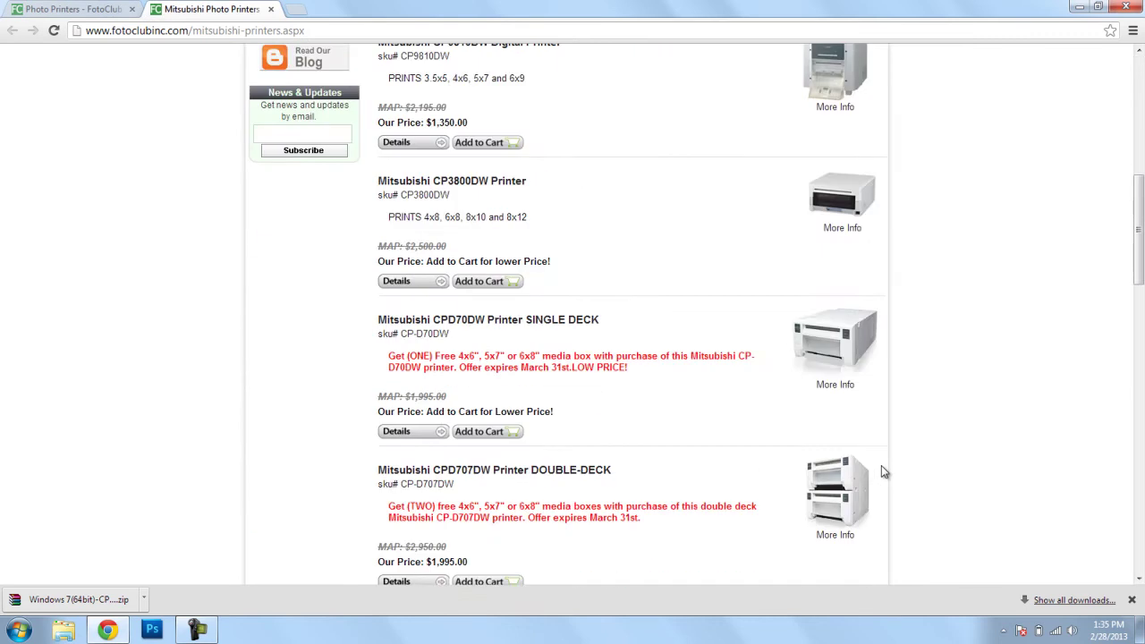
{"action": "scroll", "coordinate": [881, 466], "scroll_direction": "down", "scroll_amount": 5}
{"action": "scroll", "coordinate": [881, 465], "scroll_direction": "down", "scroll_amount": 1}
{"action": "scroll", "coordinate": [881, 465], "scroll_direction": "down", "scroll_amount": 3}
{"action": "scroll", "coordinate": [881, 465], "scroll_direction": "down", "scroll_amount": 2}
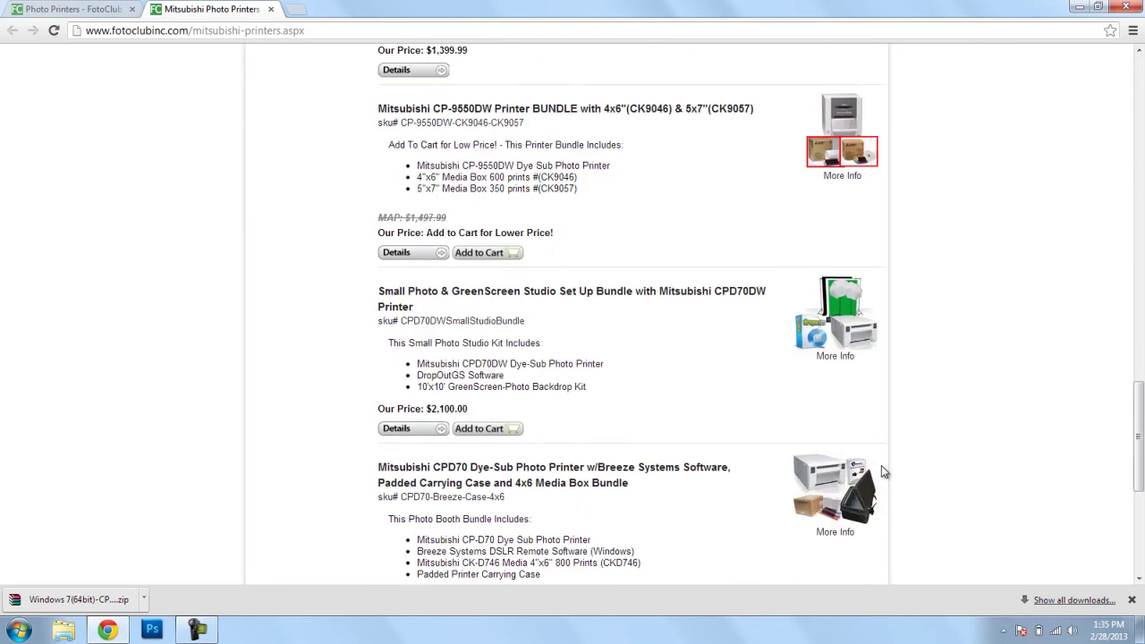
{"action": "scroll", "coordinate": [880, 465], "scroll_direction": "down", "scroll_amount": 2}
{"action": "scroll", "coordinate": [880, 466], "scroll_direction": "down", "scroll_amount": 2}
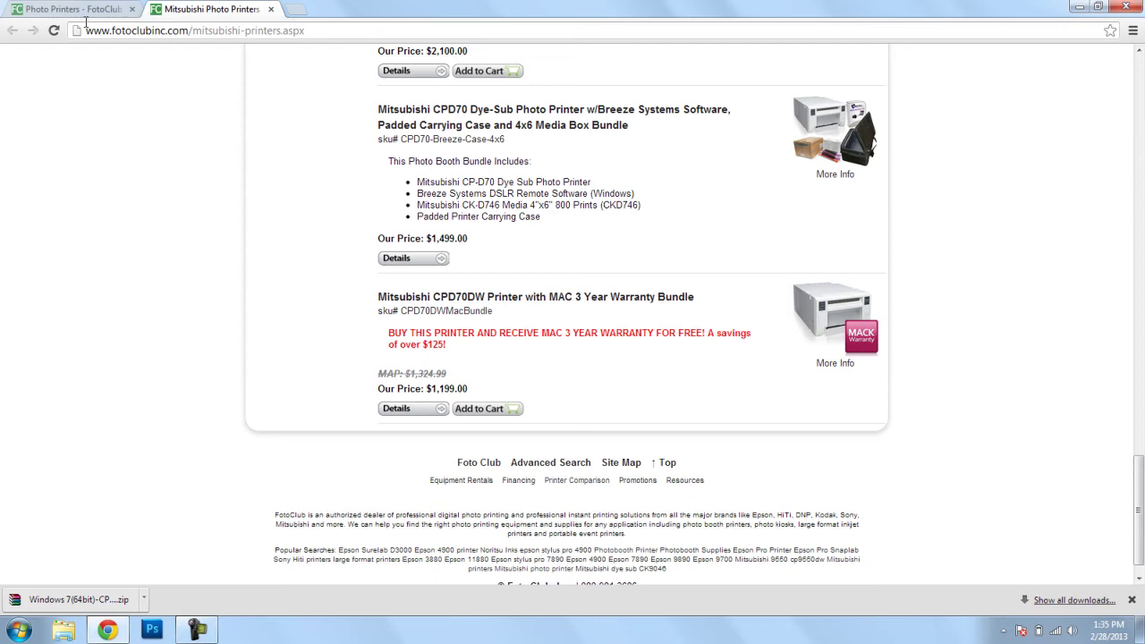
{"action": "left_click", "coordinate": [61, 8]}
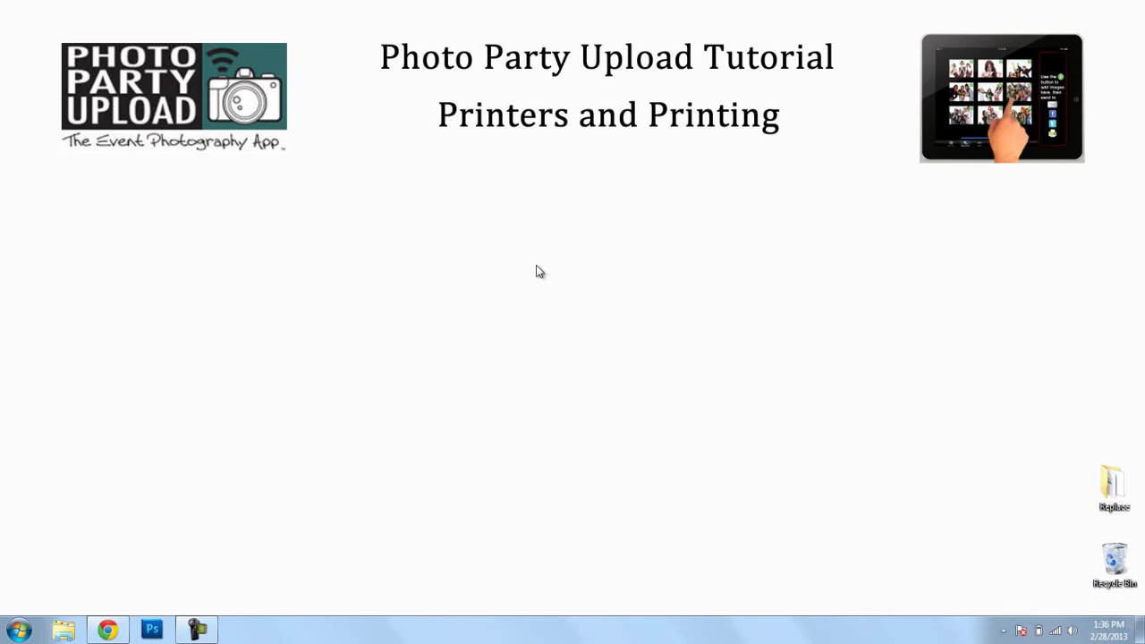
- Search the Start menu for 'devices and printers' and launch View devices and printers
{"action": "key", "text": "super"}
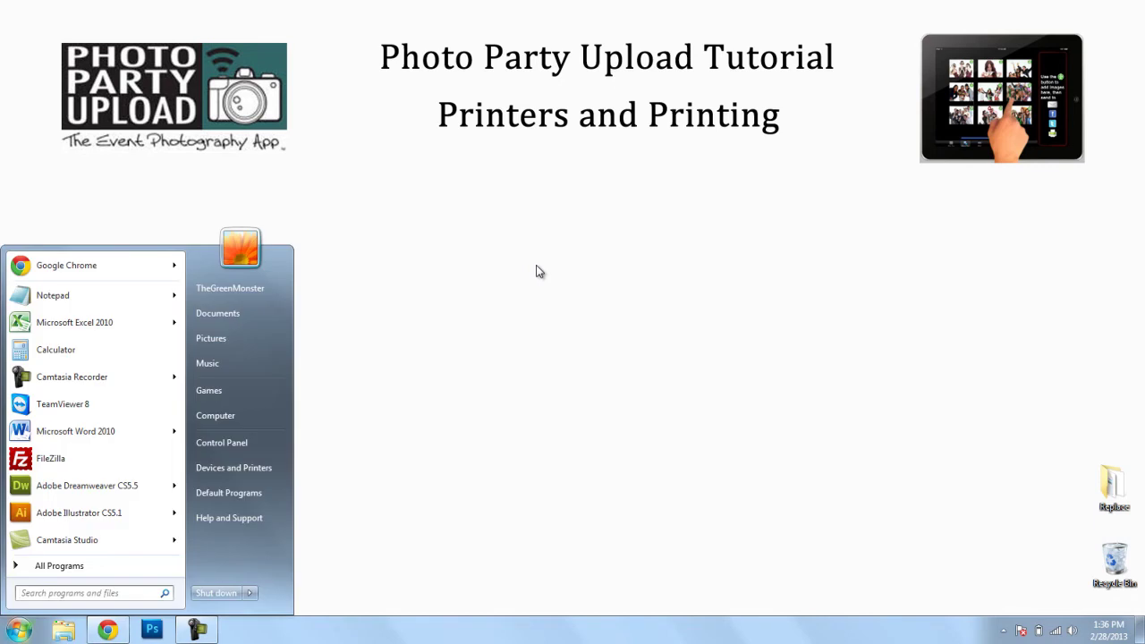
{"action": "type", "text": "dev"}
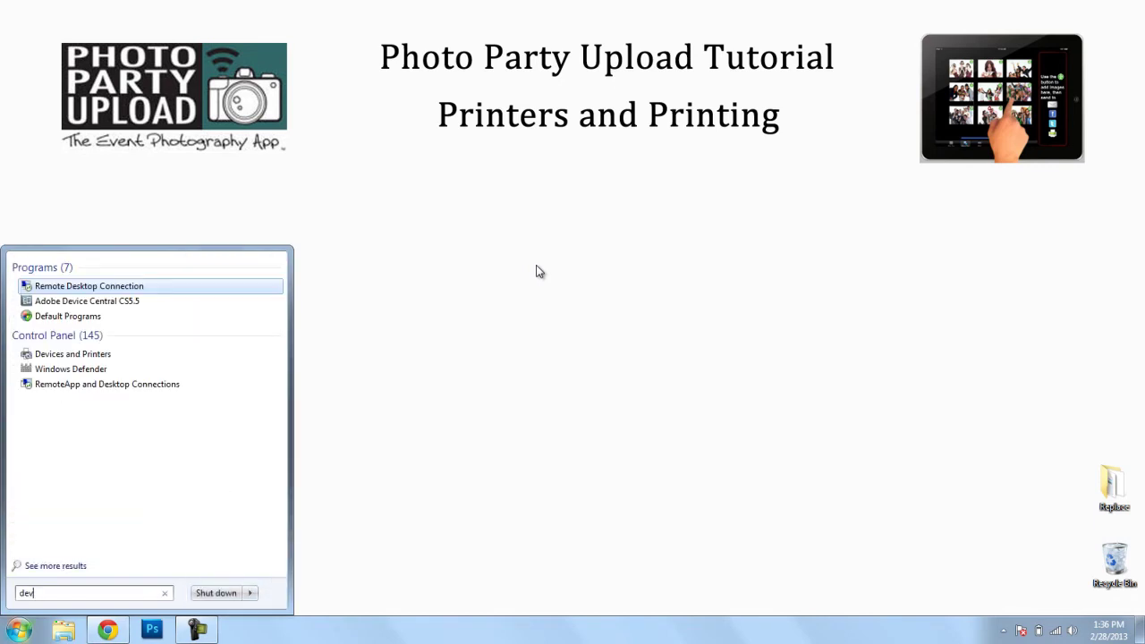
{"action": "type", "text": "ices and p"}
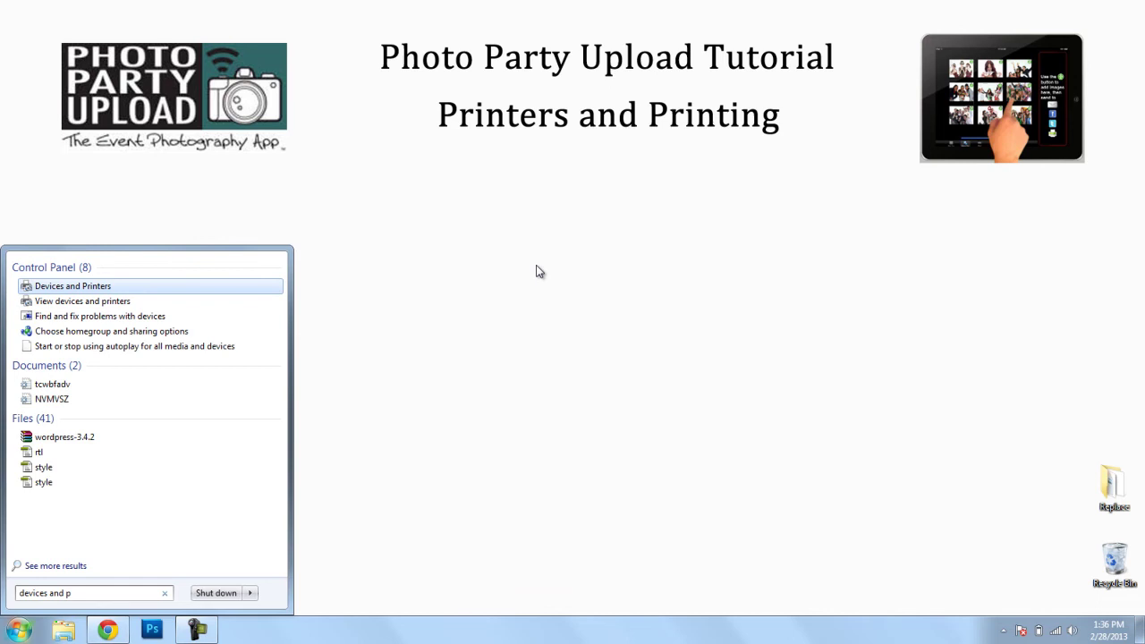
{"action": "type", "text": "rinters"}
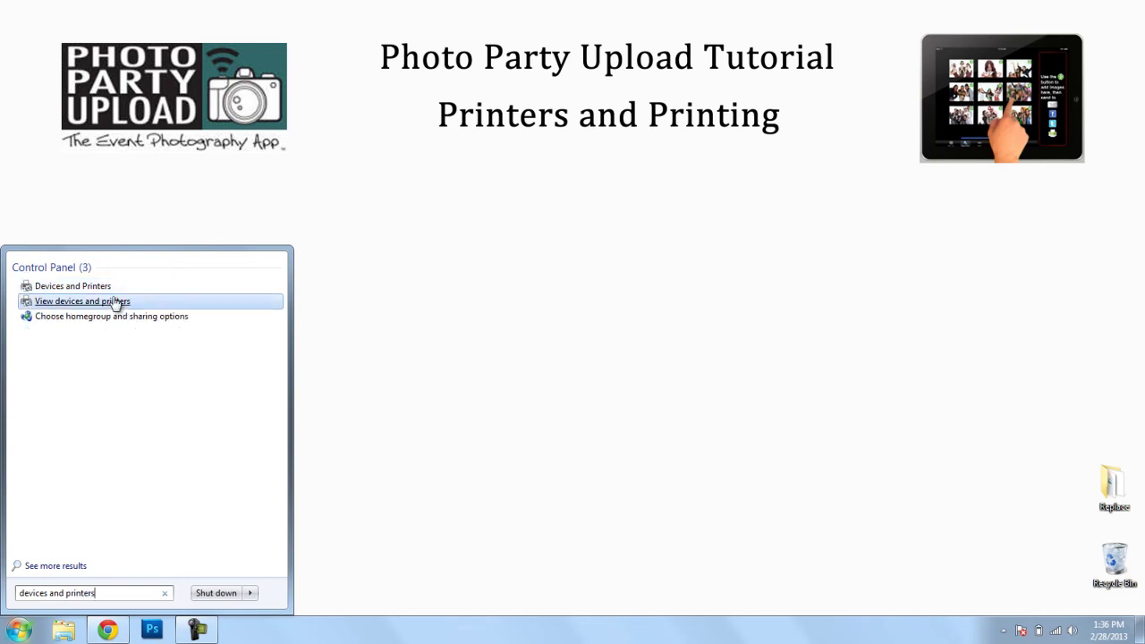
{"action": "left_click", "coordinate": [95, 293]}
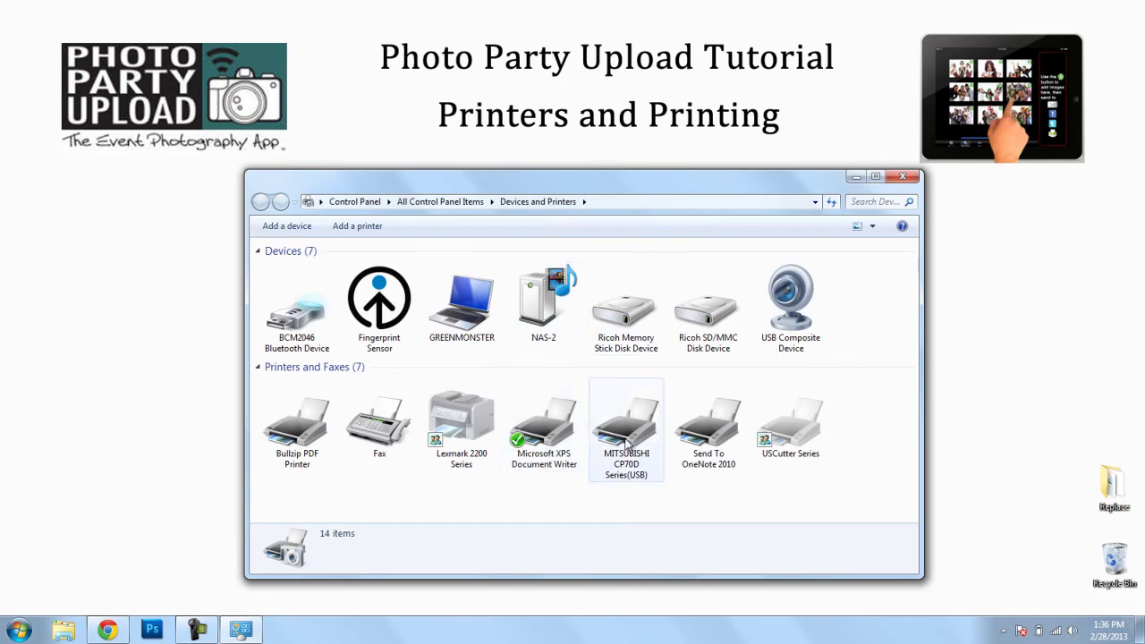
{"action": "mouse_move", "coordinate": [625, 427]}
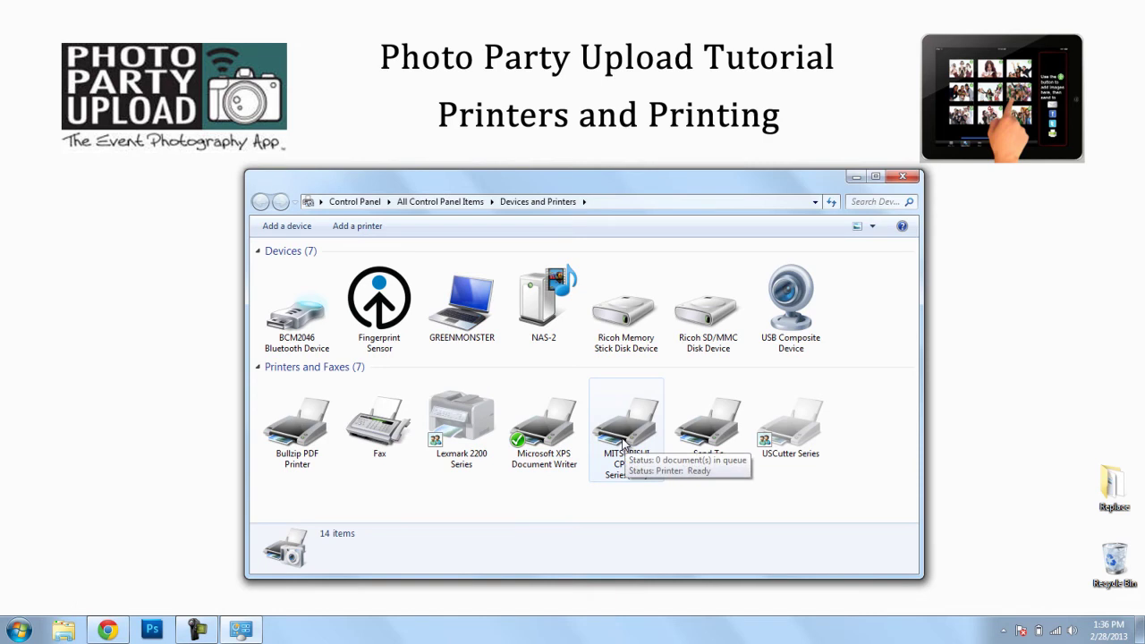
- Make the MITSUBISHI CP70D Series(USB) the default printer
{"action": "left_click", "coordinate": [624, 442]}
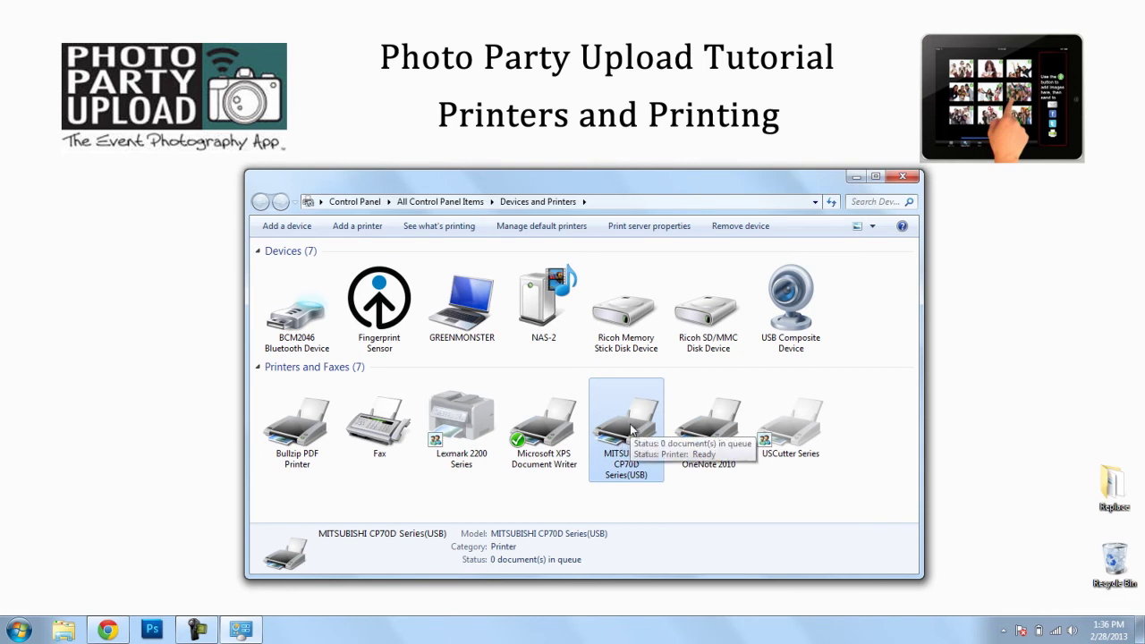
{"action": "right_click", "coordinate": [630, 430]}
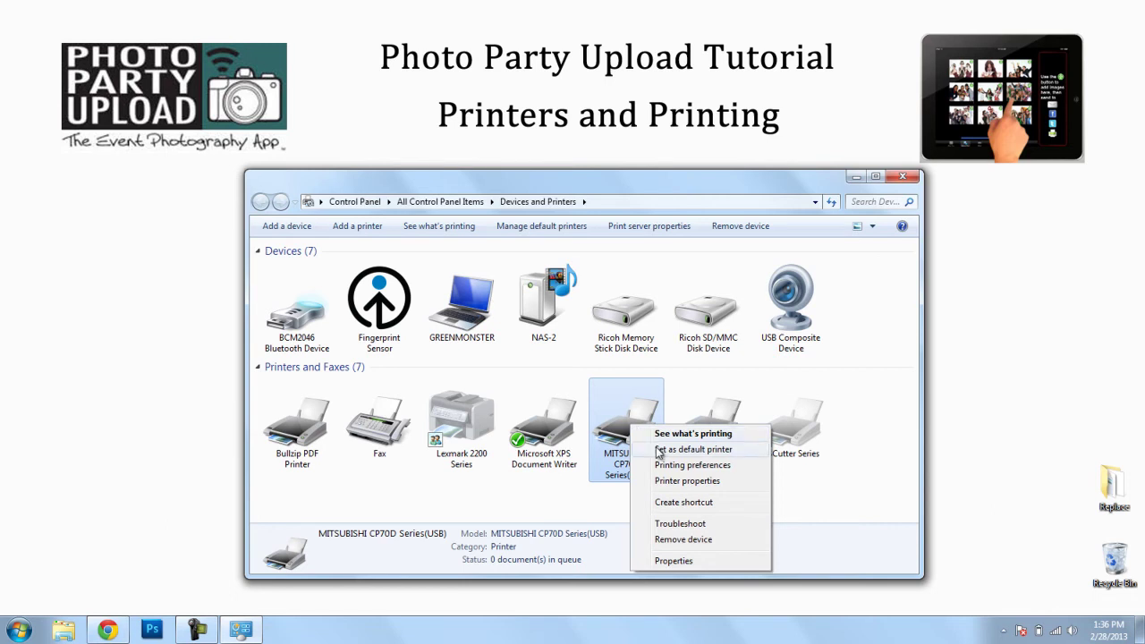
{"action": "left_click", "coordinate": [659, 450]}
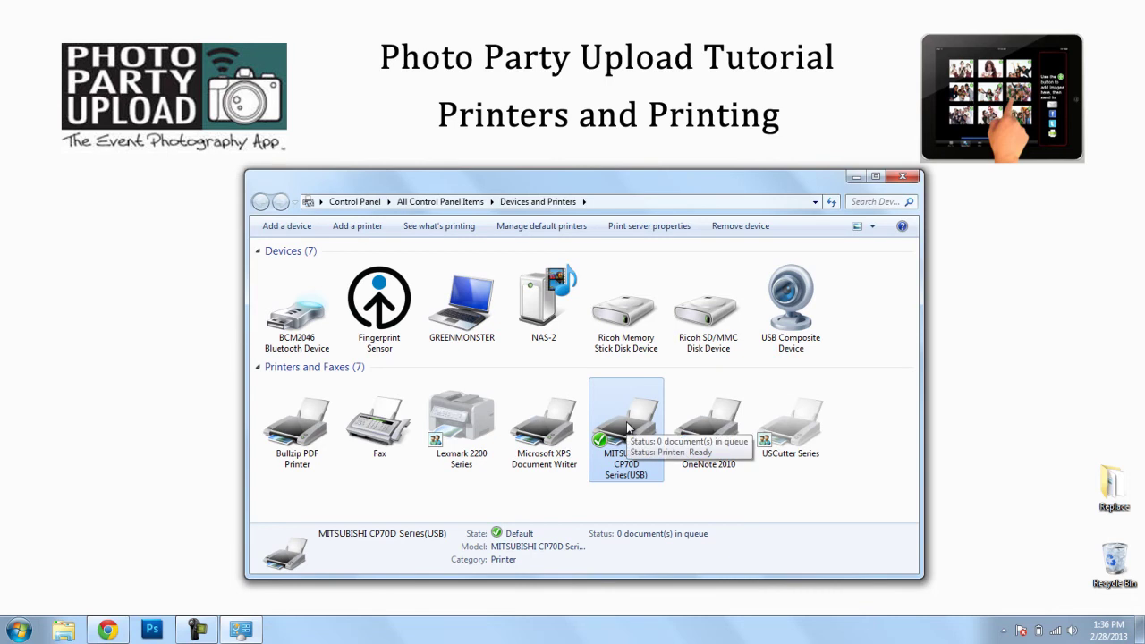
{"action": "right_click", "coordinate": [626, 426]}
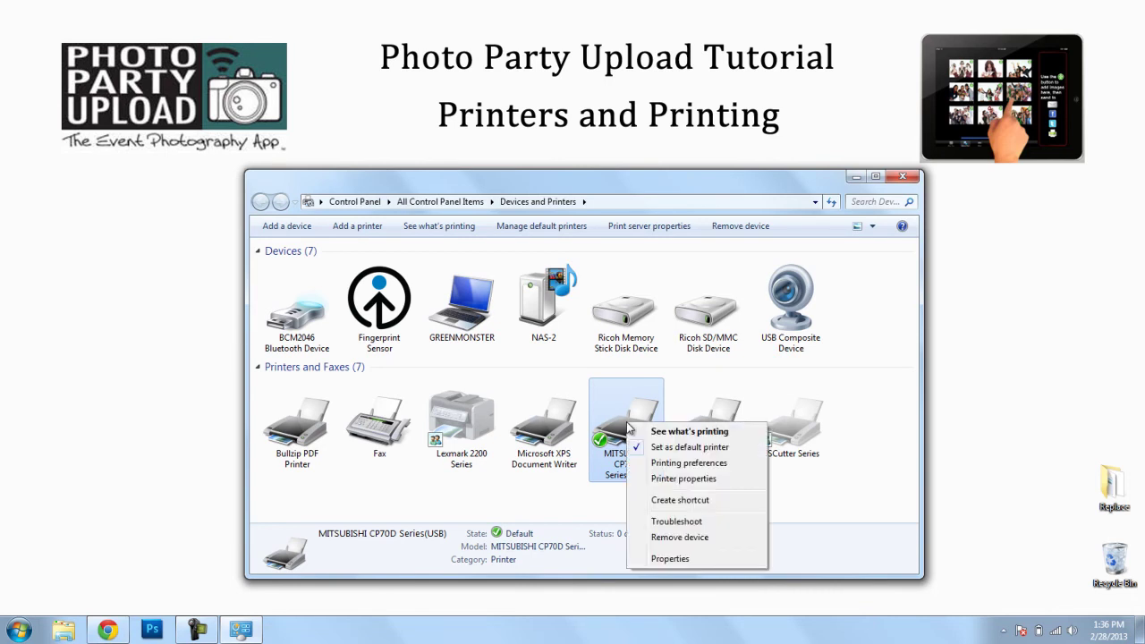
- Set the CP70D's printing preferences paper size to 10x15 (4x6") and apply it
{"action": "left_click", "coordinate": [662, 463]}
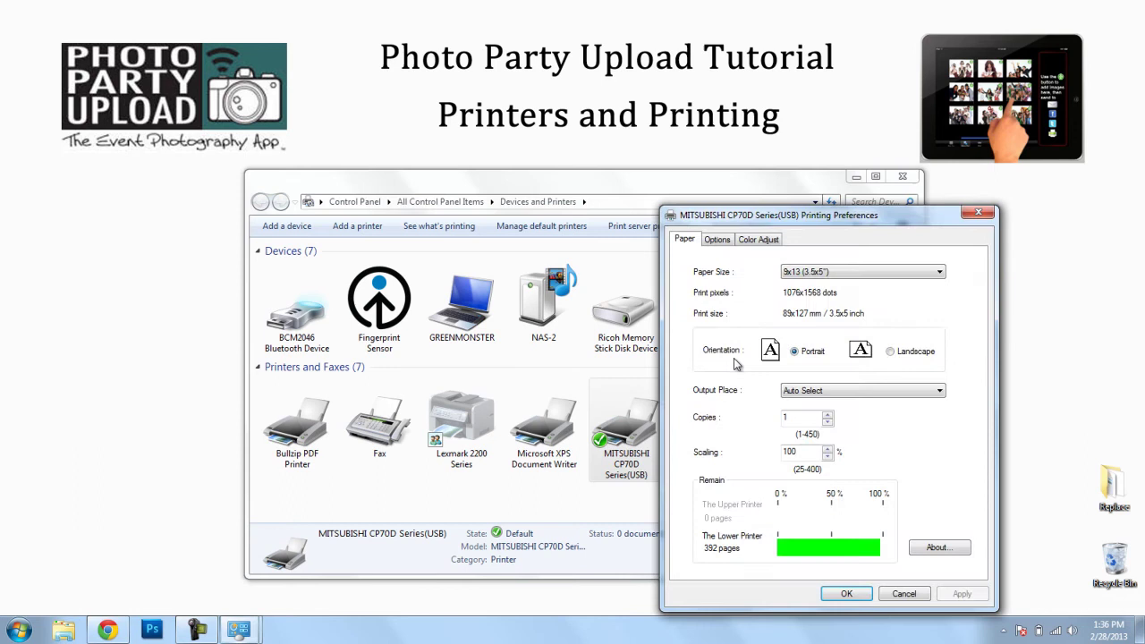
{"action": "left_click_drag", "start_coordinate": [781, 214], "coordinate": [552, 193]}
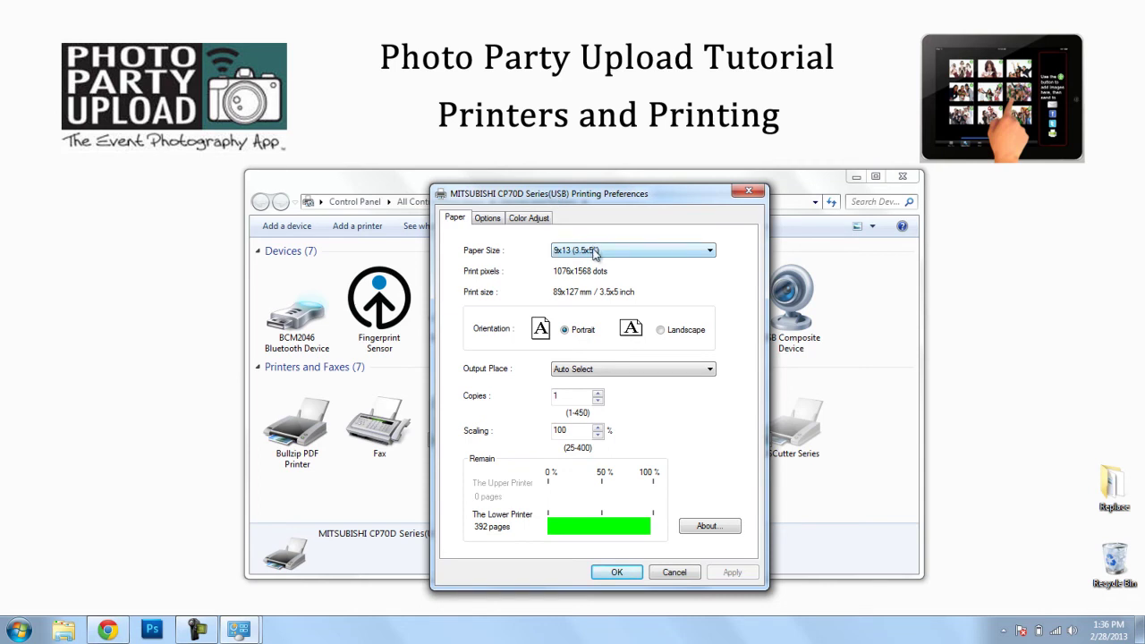
{"action": "left_click", "coordinate": [601, 255]}
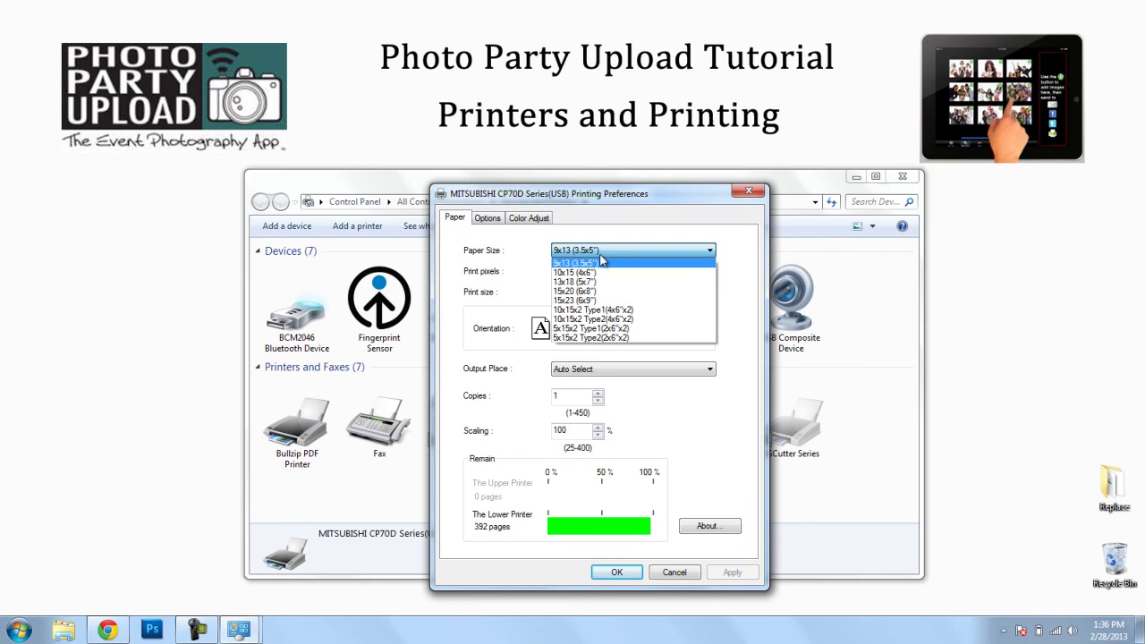
{"action": "left_click", "coordinate": [599, 272]}
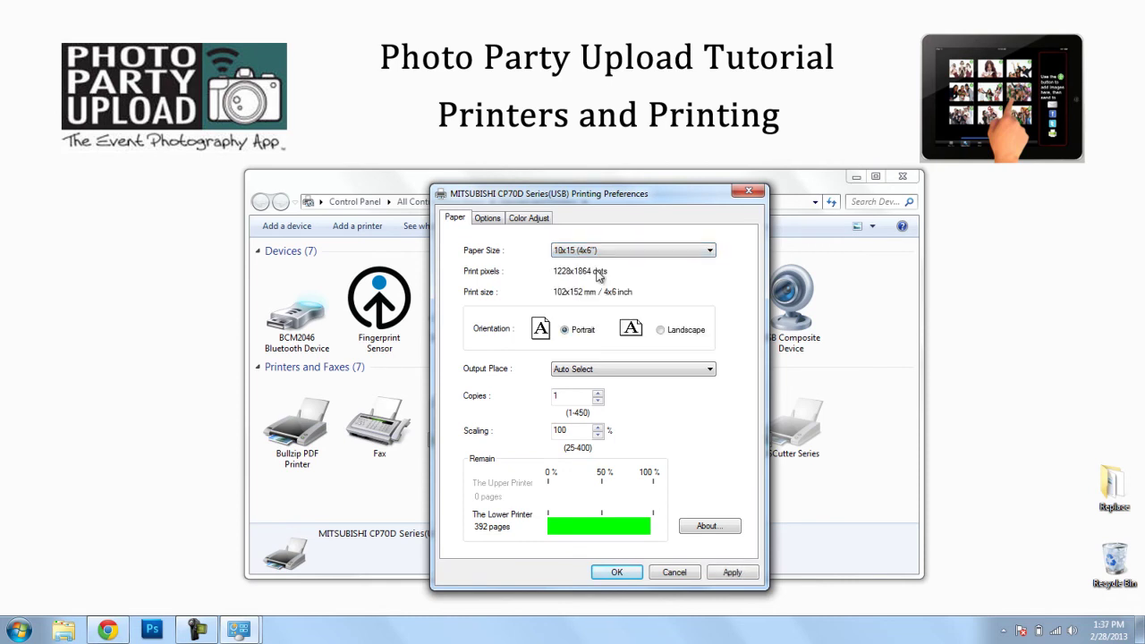
{"action": "left_click", "coordinate": [731, 572]}
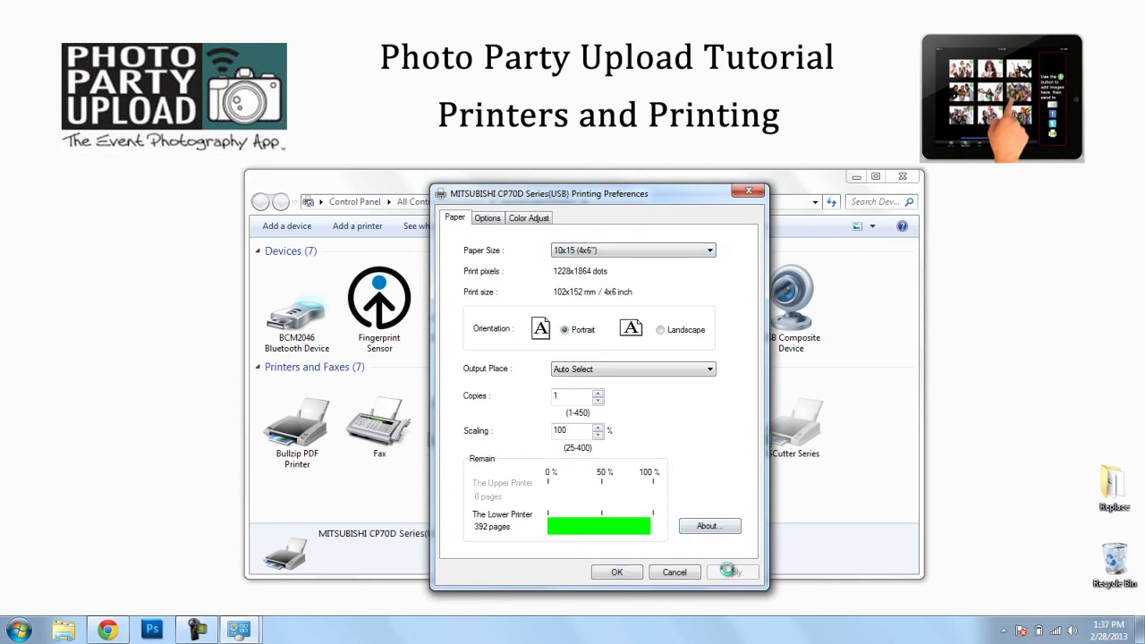
- Close preferences, open the CP70D printer properties and verify the 4x6 paper preference
{"action": "left_click", "coordinate": [621, 573]}
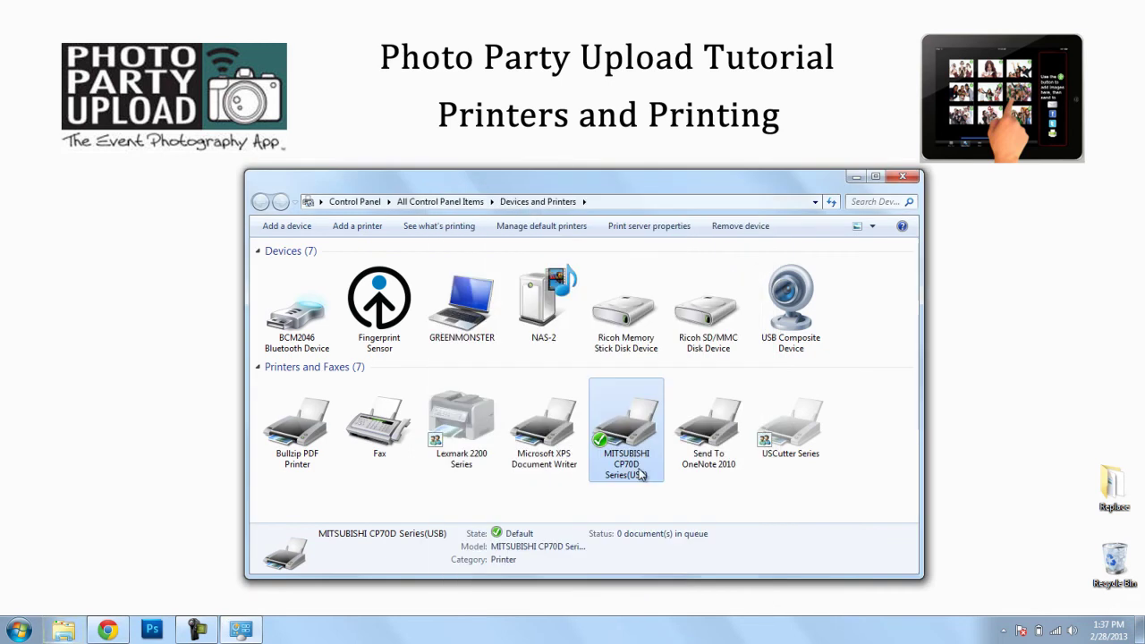
{"action": "right_click", "coordinate": [628, 417]}
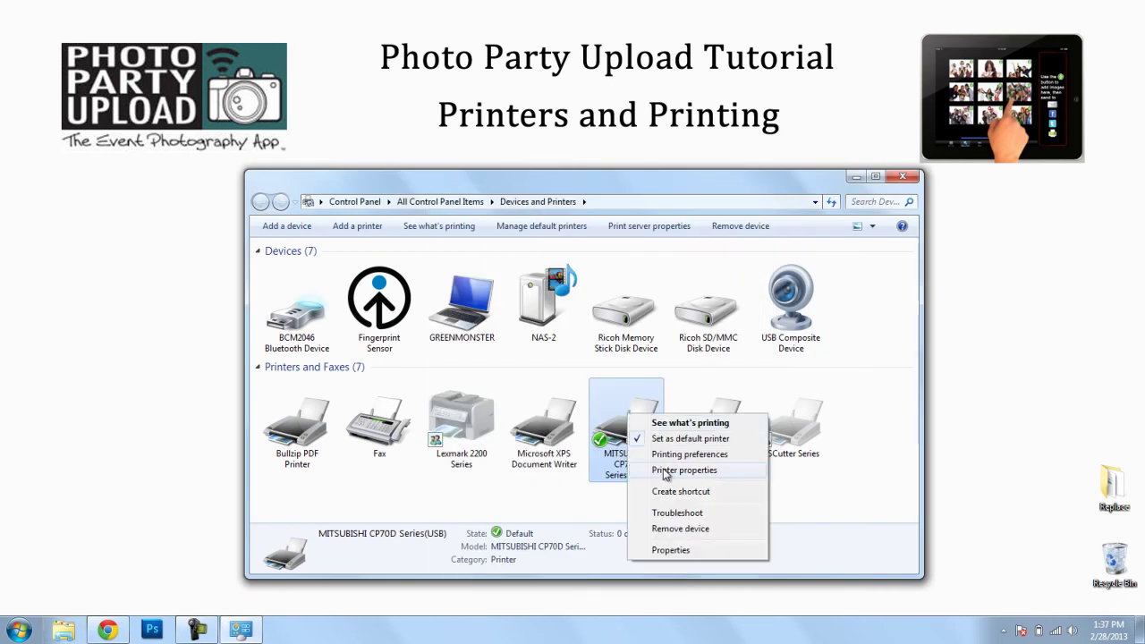
{"action": "left_click", "coordinate": [665, 471]}
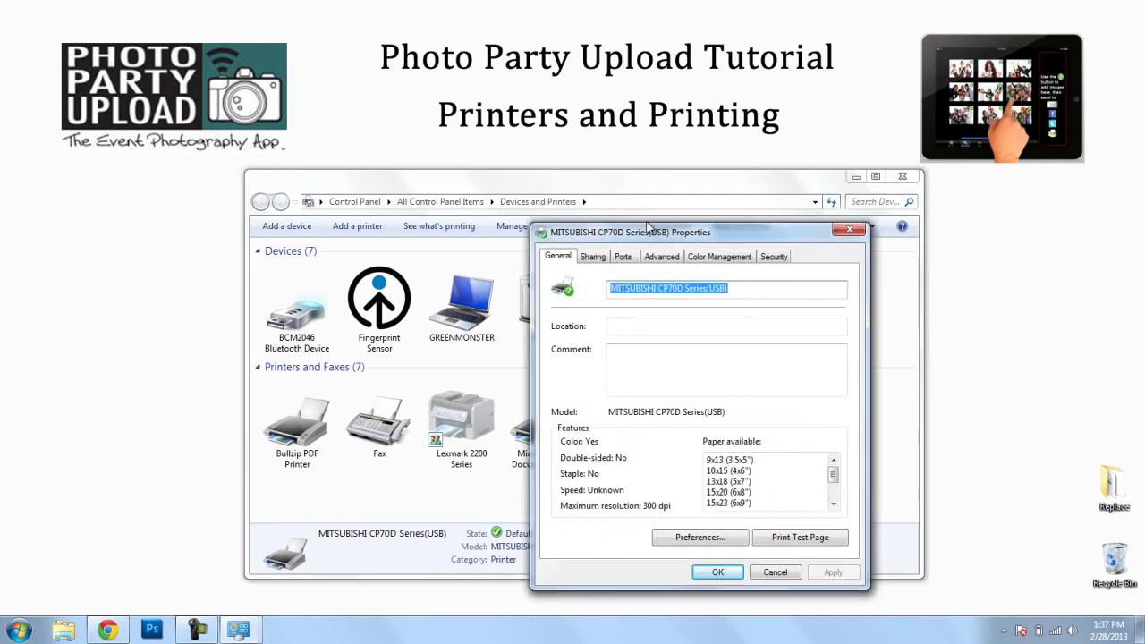
{"action": "left_click_drag", "start_coordinate": [774, 259], "coordinate": [577, 214]}
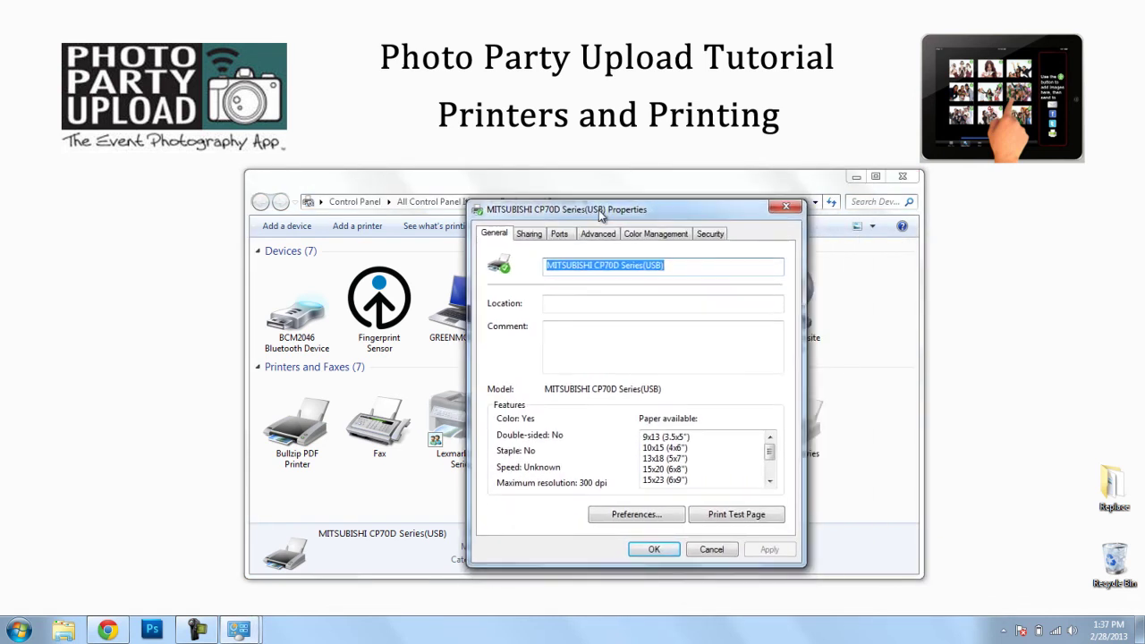
{"action": "left_click", "coordinate": [633, 516]}
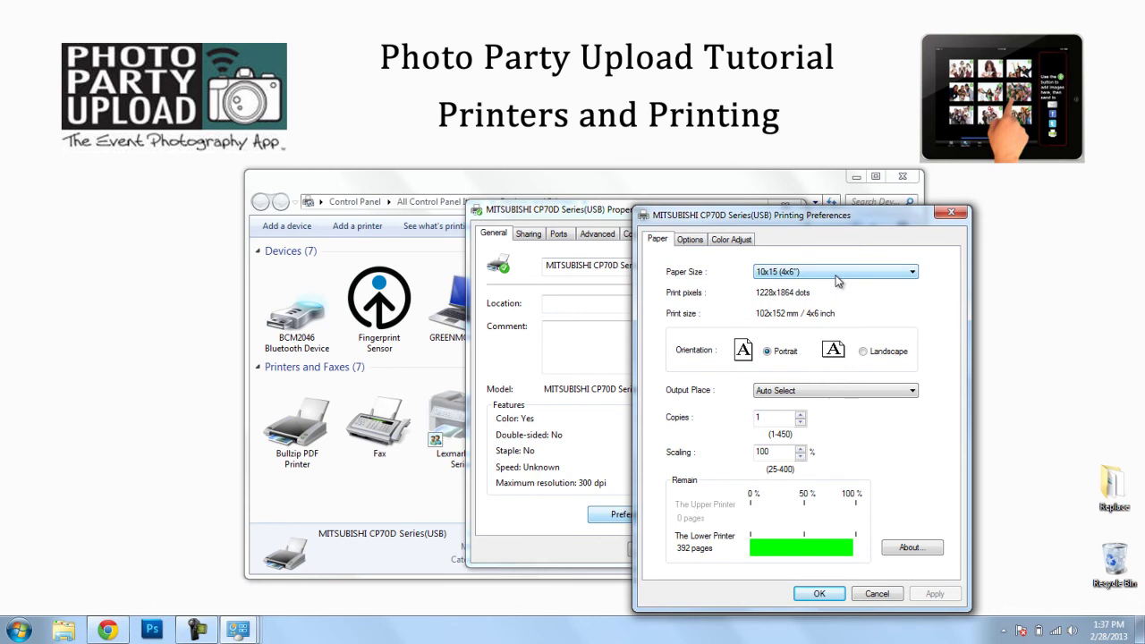
{"action": "left_click", "coordinate": [819, 594]}
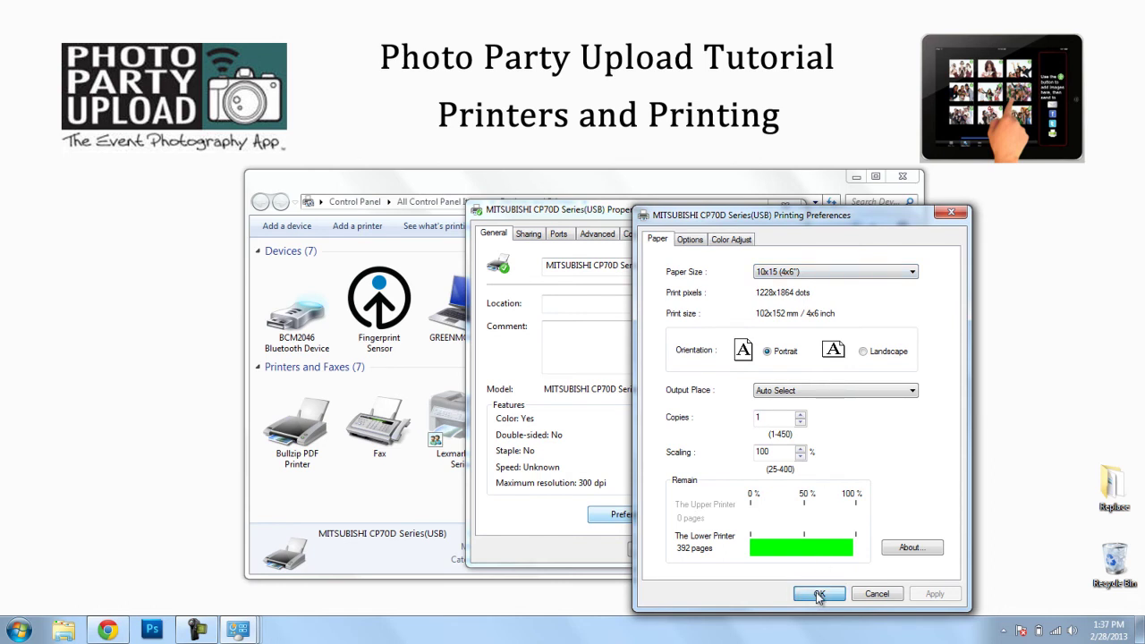
- Set the Advanced tab's Printing Defaults paper size to 10x15 (4x6") and confirm
{"action": "left_click", "coordinate": [594, 234]}
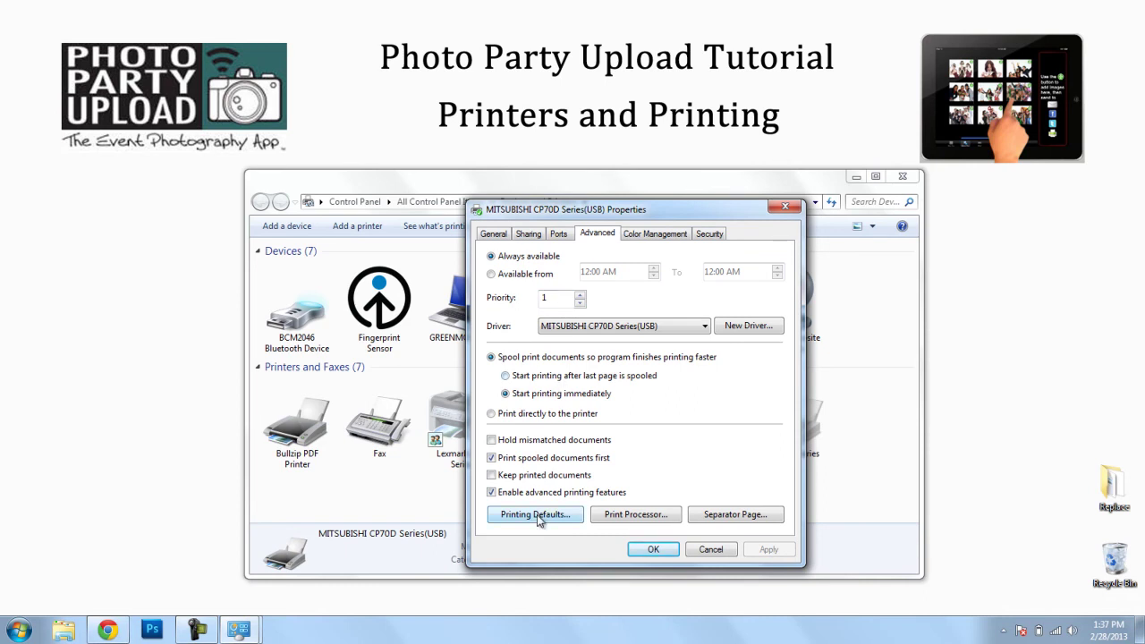
{"action": "left_click", "coordinate": [537, 515]}
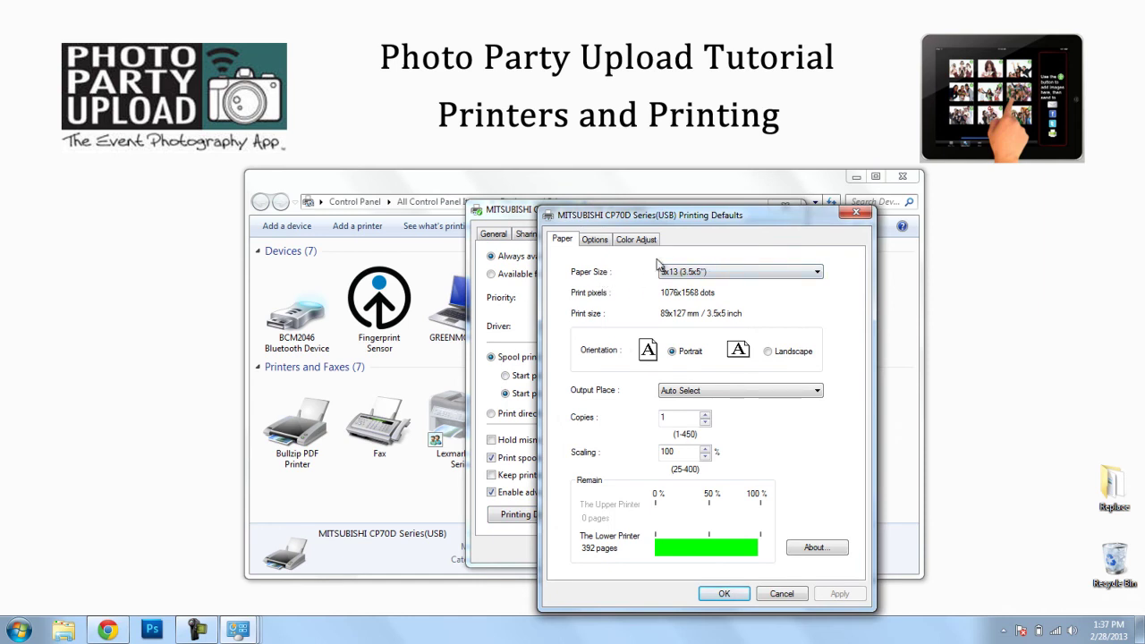
{"action": "left_click", "coordinate": [732, 272]}
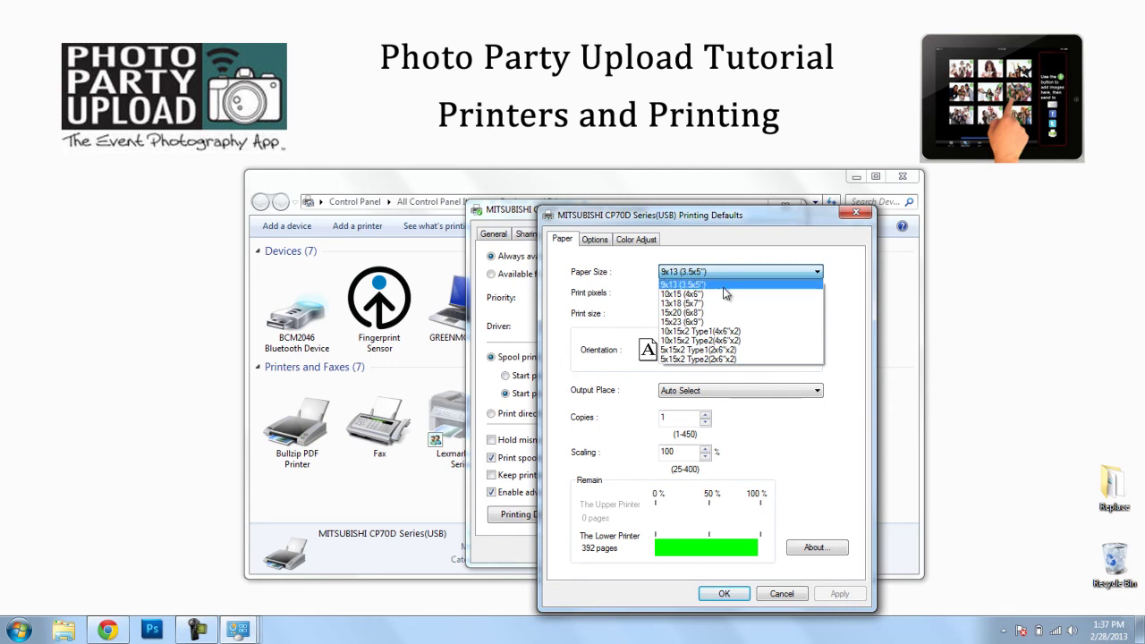
{"action": "left_click", "coordinate": [726, 295]}
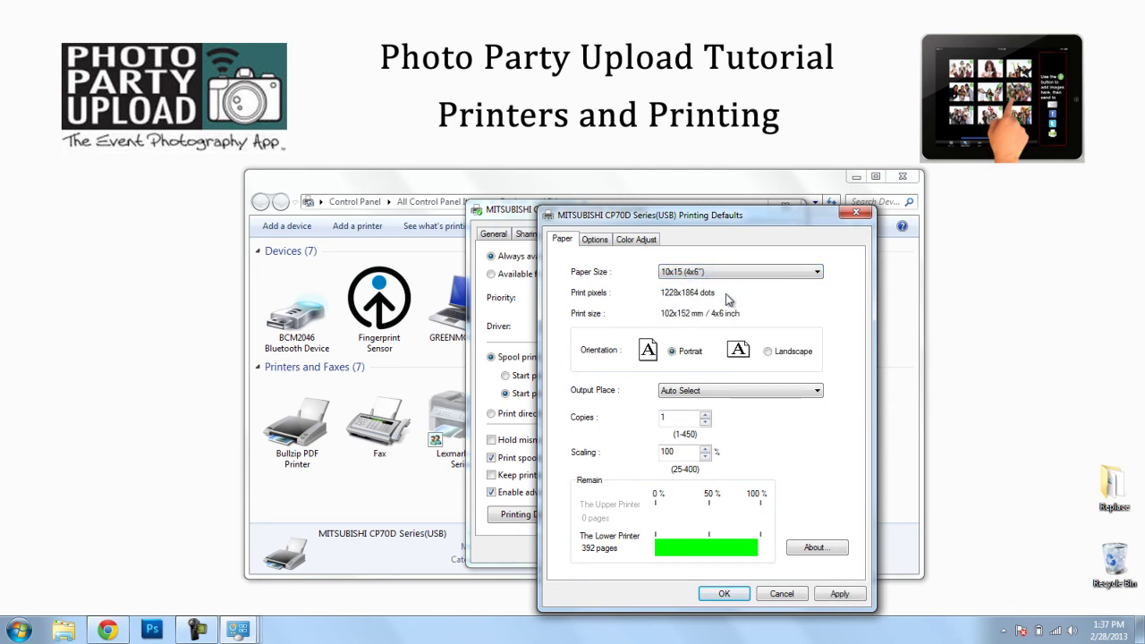
{"action": "left_click", "coordinate": [838, 594]}
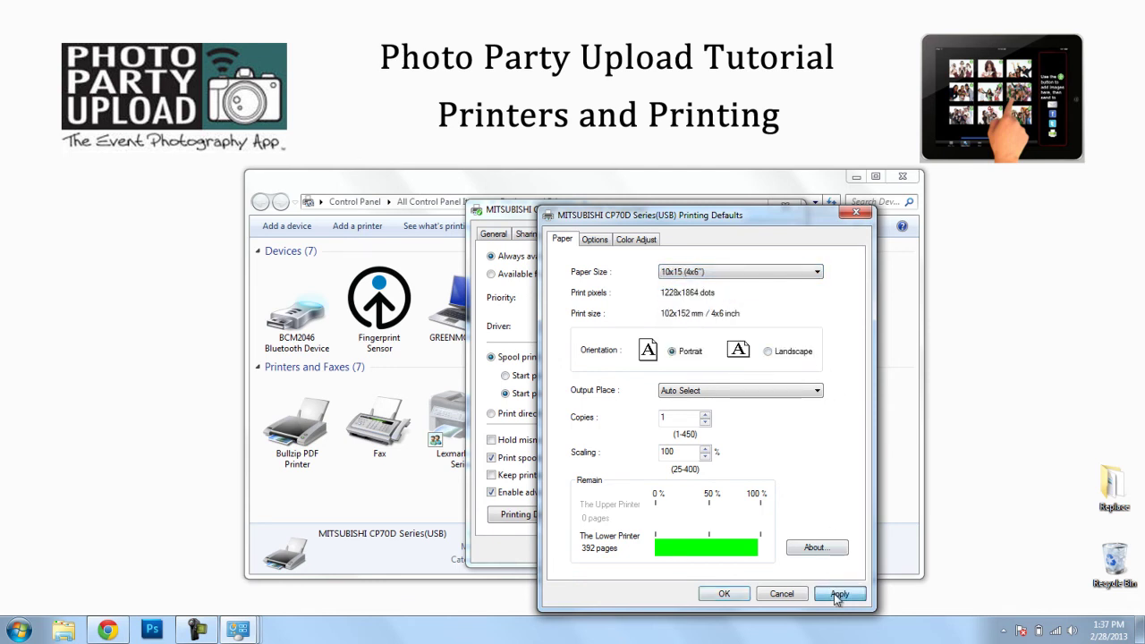
{"action": "left_click", "coordinate": [726, 595]}
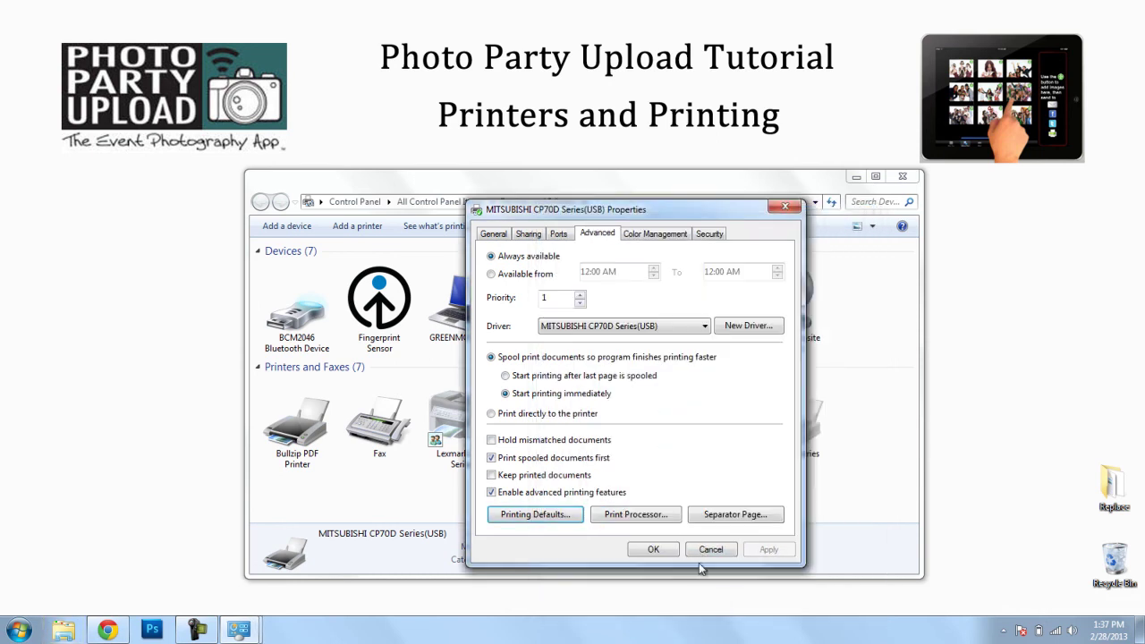
- Close the printer properties and Devices and Printers, then open the Photo Party Upload helper's Configure window
{"action": "left_click", "coordinate": [654, 549]}
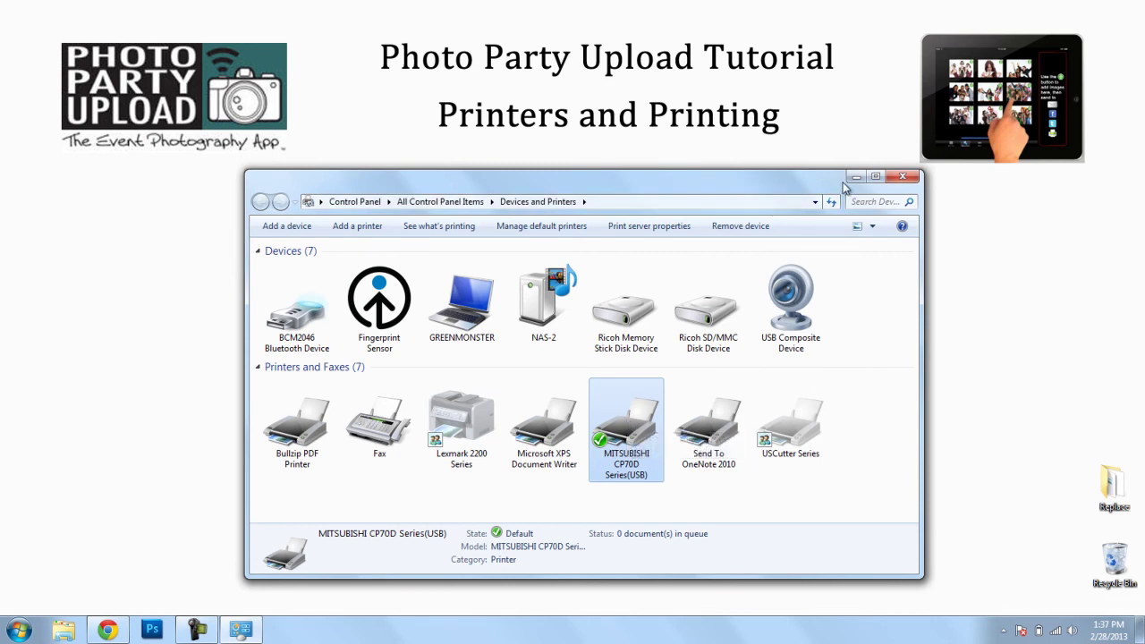
{"action": "left_click", "coordinate": [903, 177]}
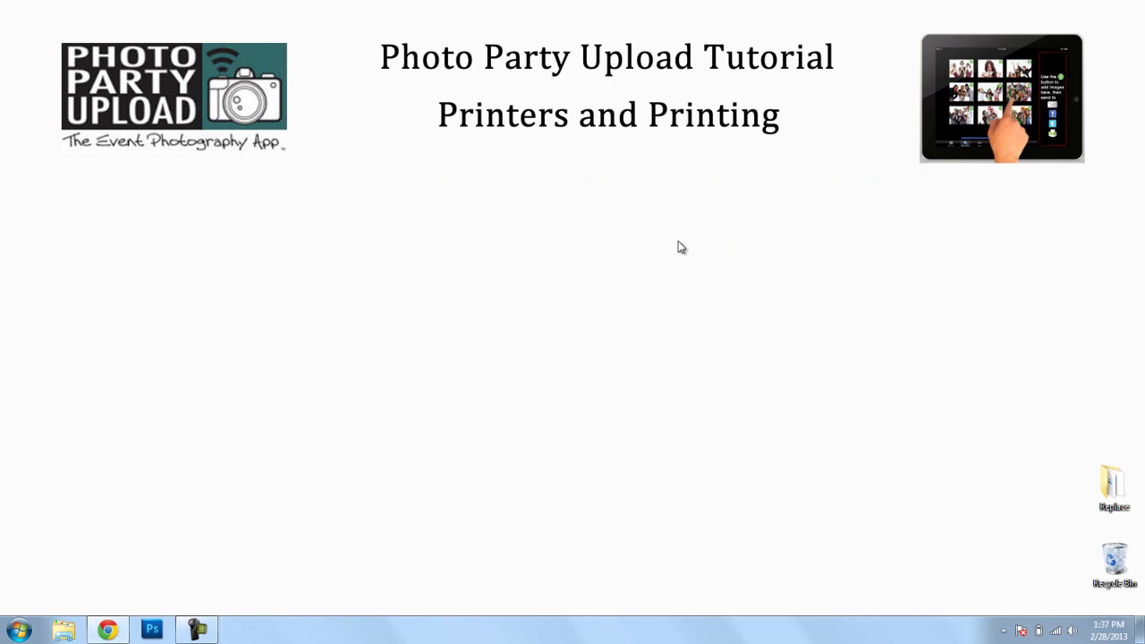
{"action": "left_click", "coordinate": [1002, 631]}
{"action": "left_click", "coordinate": [979, 559]}
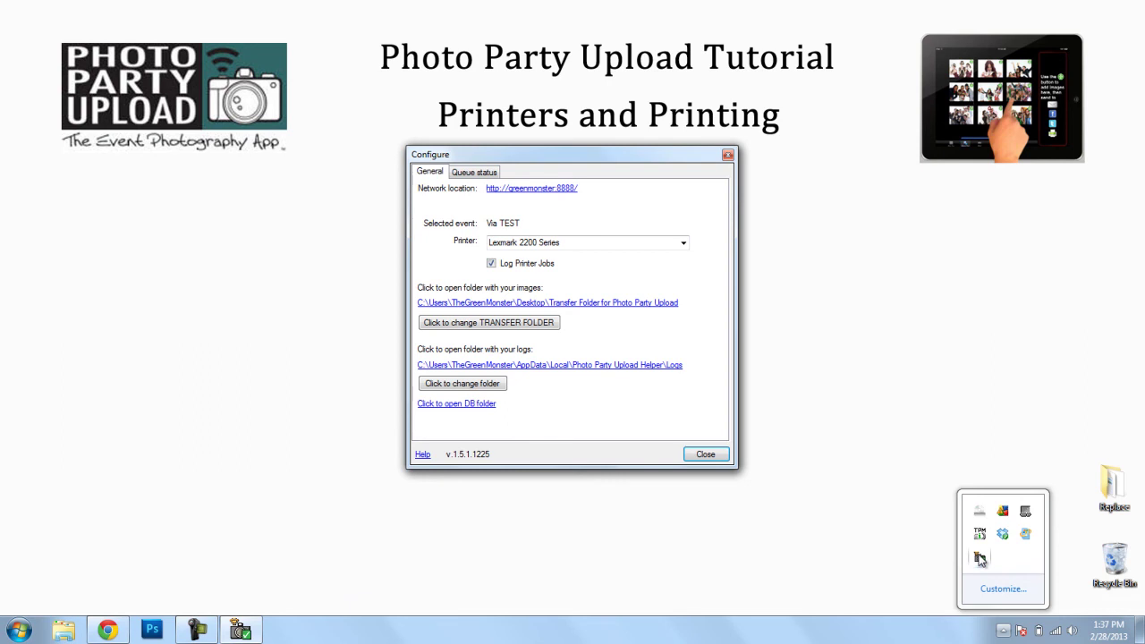
{"action": "right_click", "coordinate": [979, 559]}
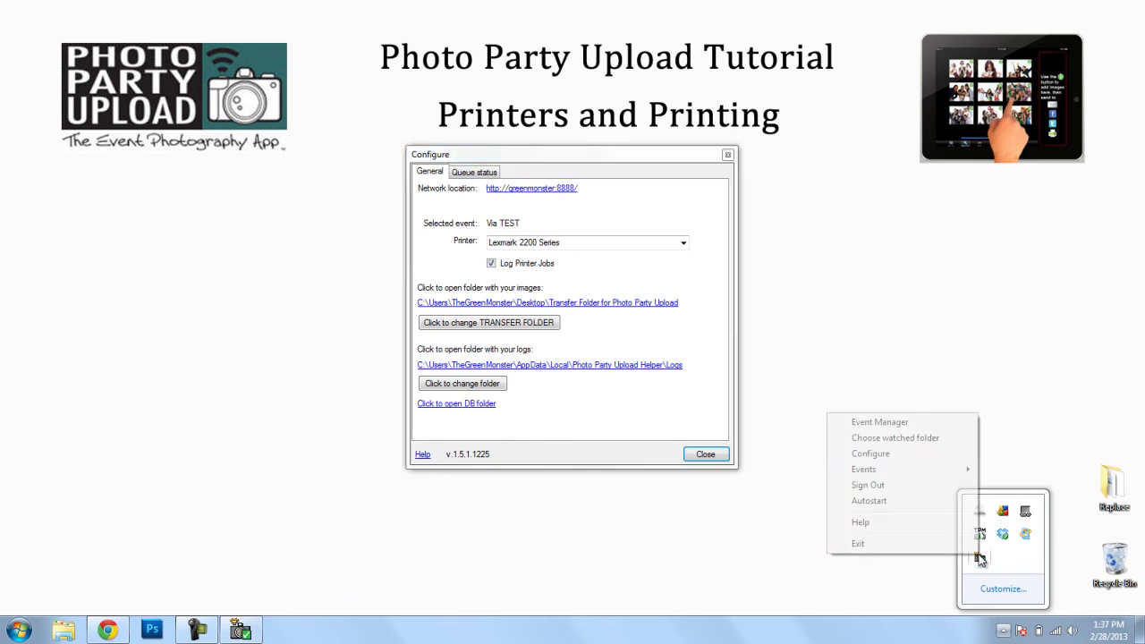
{"action": "left_click", "coordinate": [910, 455]}
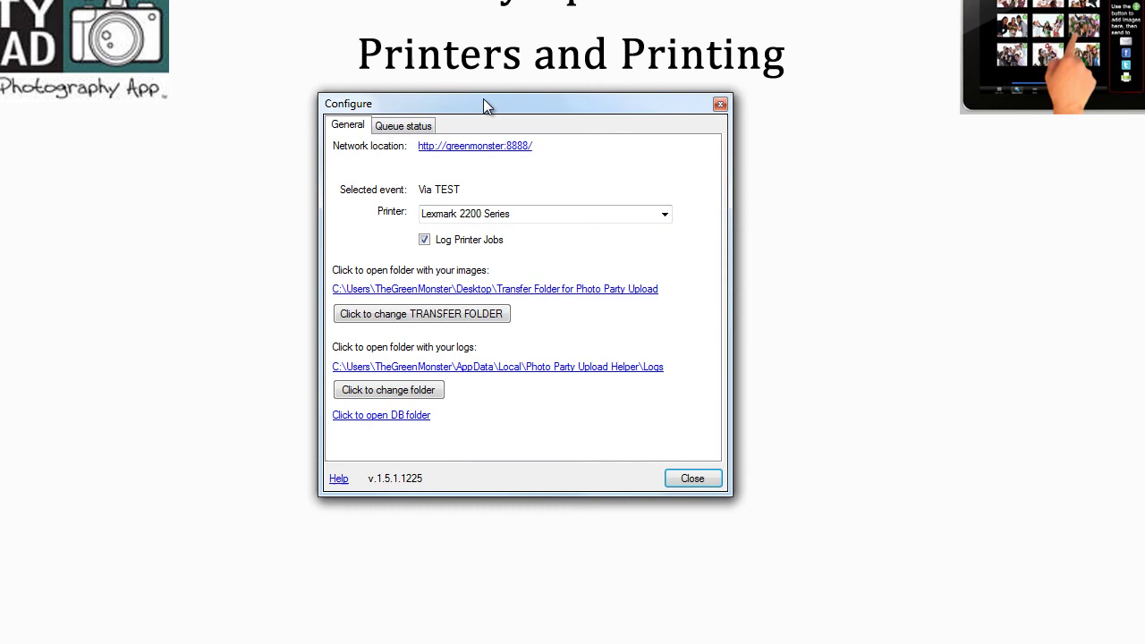
{"action": "left_click_drag", "start_coordinate": [482, 103], "coordinate": [529, 130]}
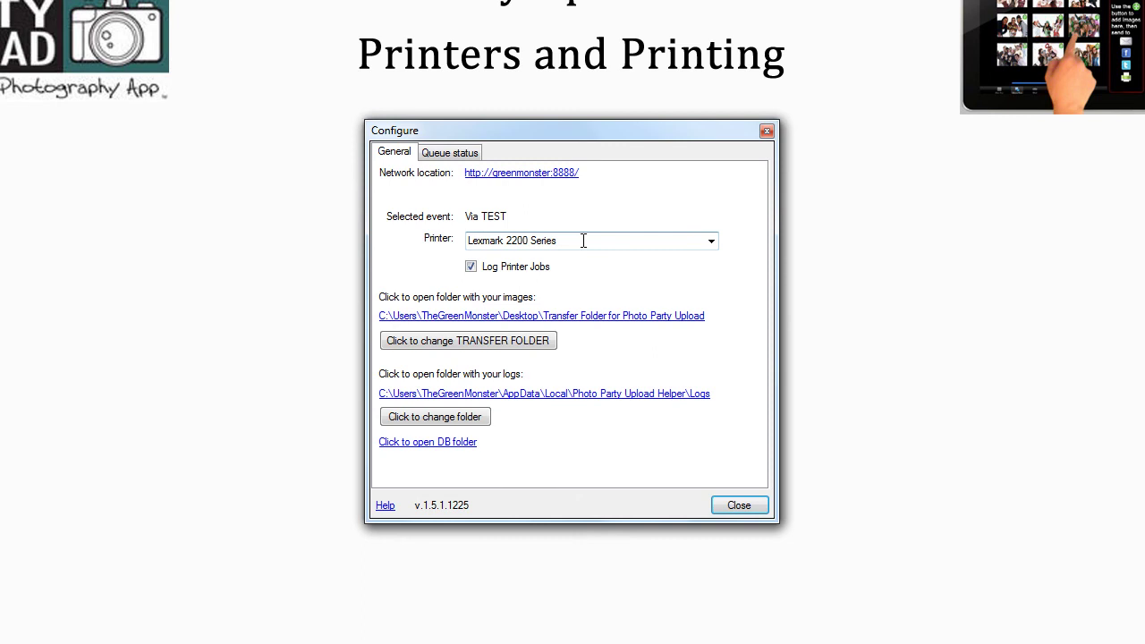
- Change the helper's printer from Lexmark 2200 Series to MITSUBISHI CP70D Series(USB)
{"action": "left_click", "coordinate": [583, 241]}
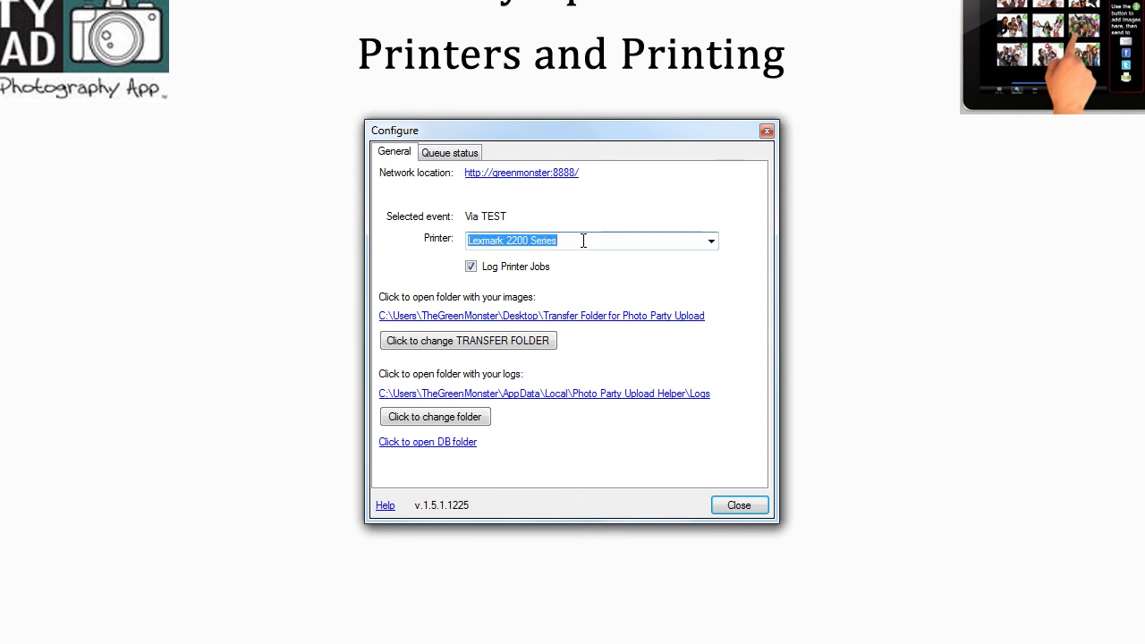
{"action": "left_click", "coordinate": [711, 242]}
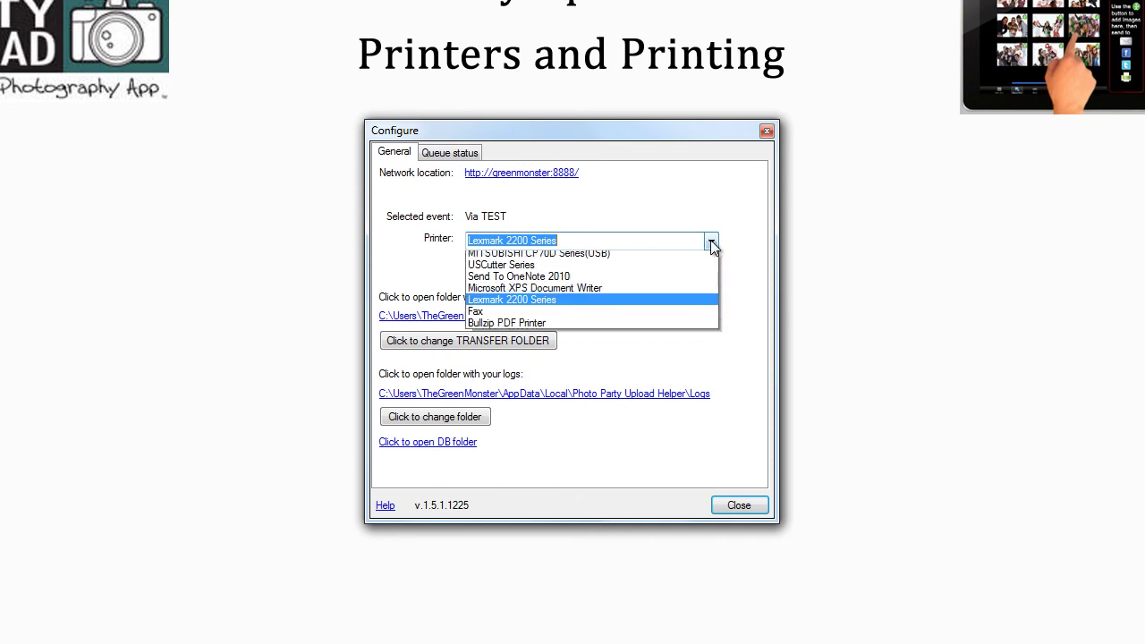
{"action": "left_click", "coordinate": [641, 258]}
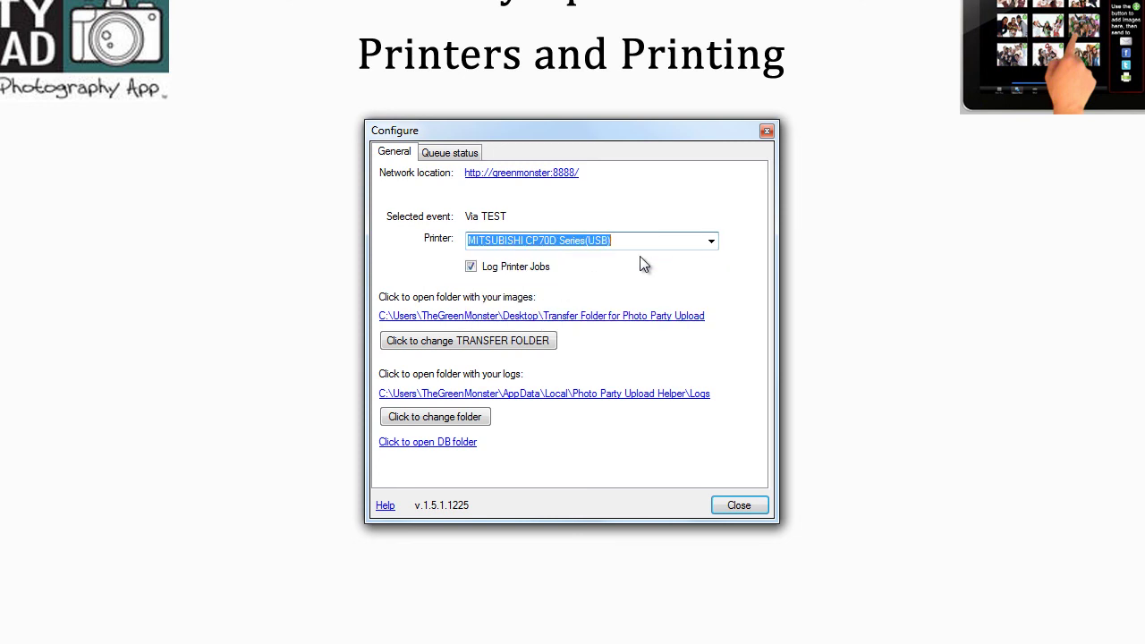